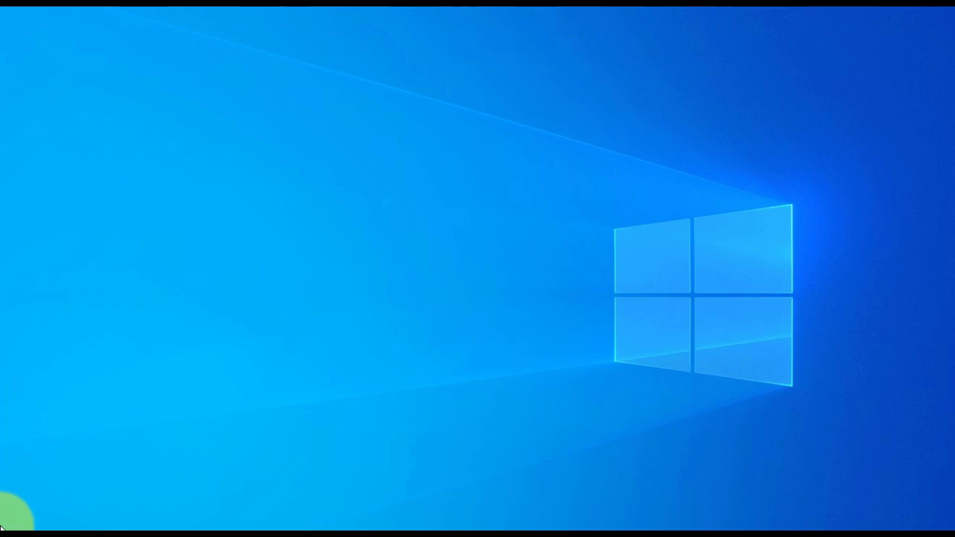
Step: Open Command Prompt and run ipconfig to list the computer's network configuration
{"action": "left_click", "coordinate": [15, 525]}
{"action": "type", "text": "cmd"}
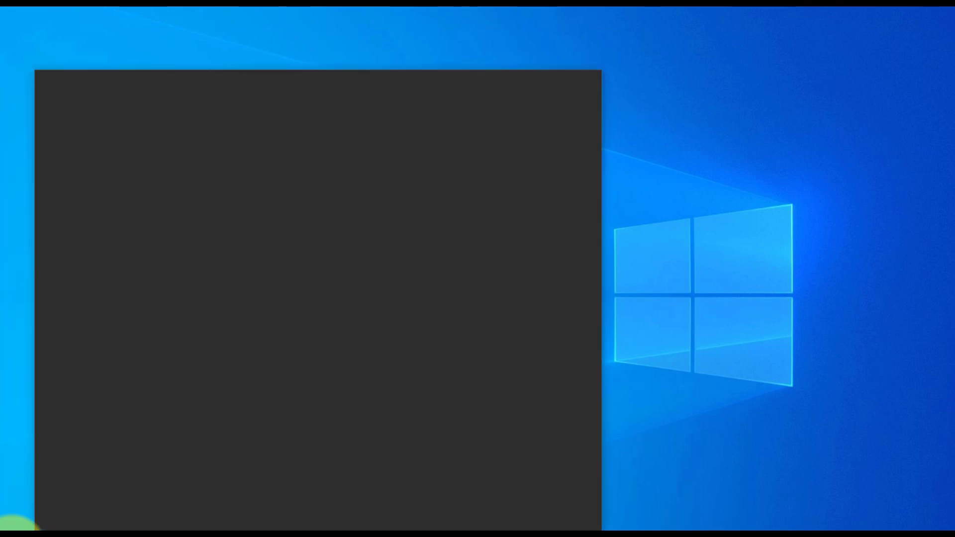
{"action": "key", "text": "Return"}
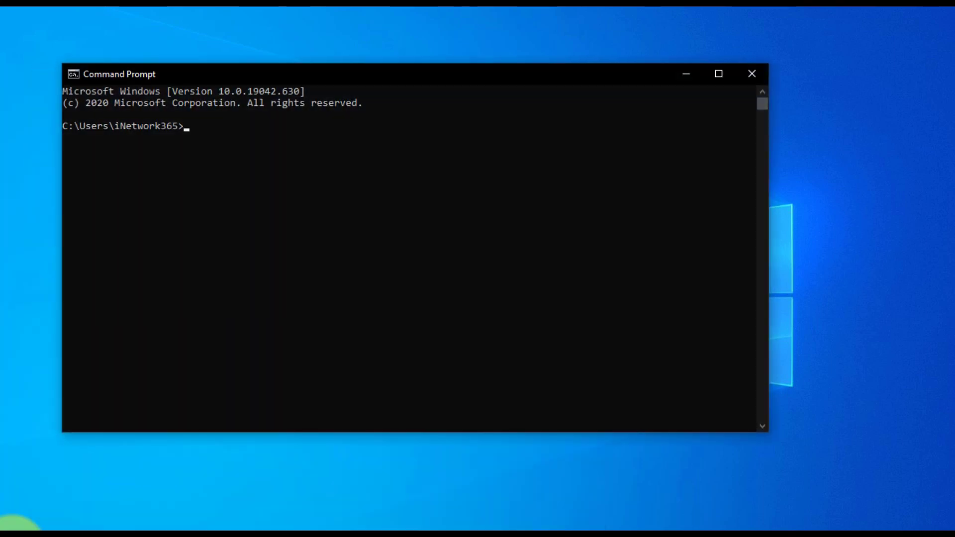
{"action": "type", "text": "ipconfig"}
{"action": "key", "text": "Return"}
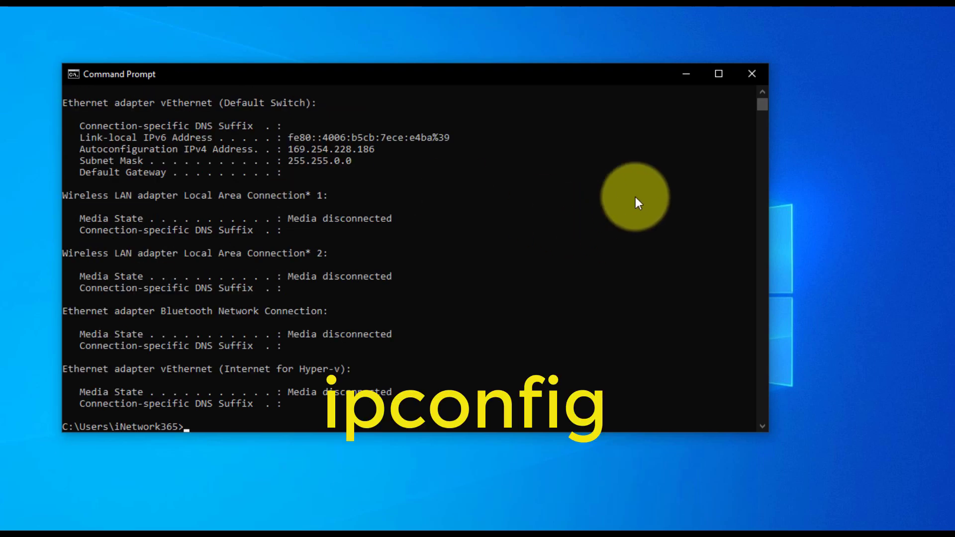
Step: Find and highlight the Wi-Fi adapter's default gateway address in the ipconfig output, moving the window aside
{"action": "left_click_drag", "start_coordinate": [763, 105], "coordinate": [763, 100]}
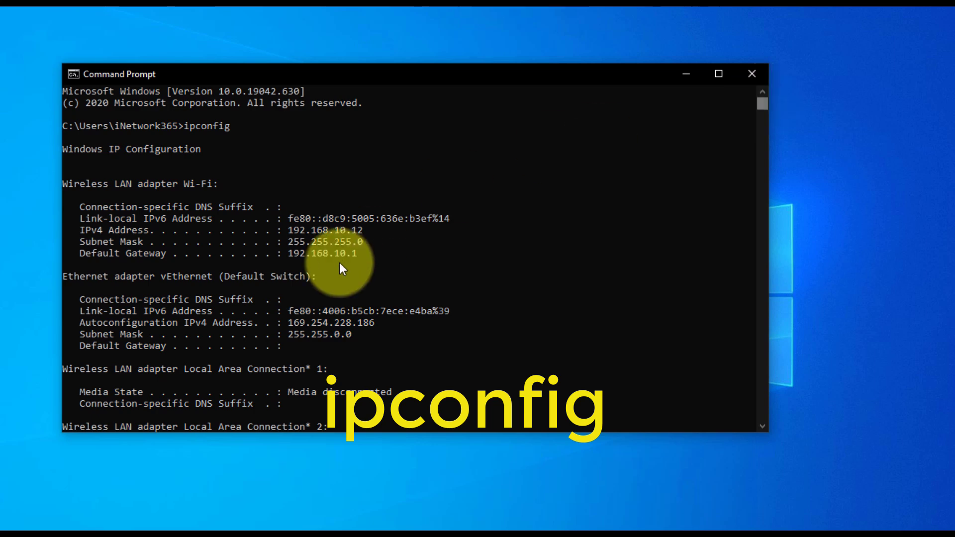
{"action": "left_click", "coordinate": [292, 255]}
{"action": "left_click_drag", "start_coordinate": [293, 255], "coordinate": [359, 255]}
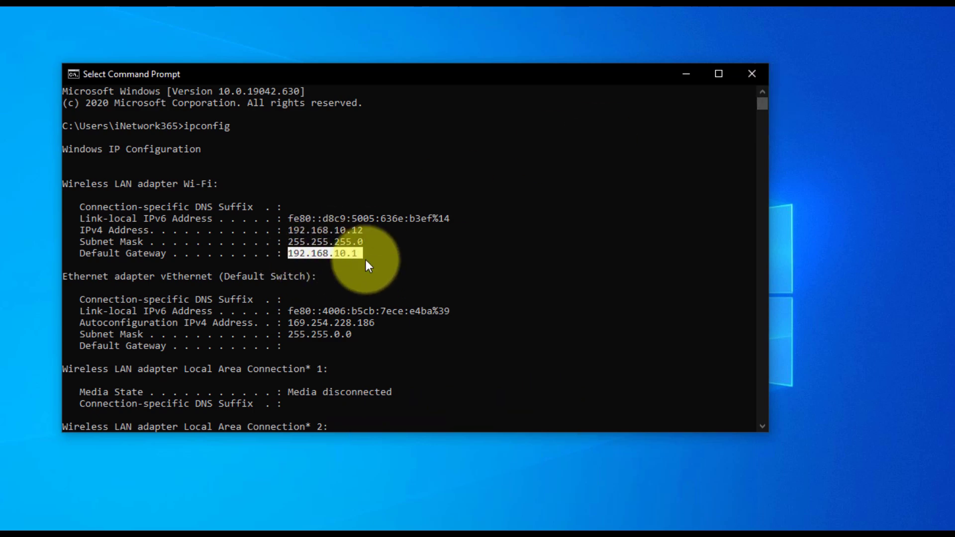
{"action": "left_click_drag", "start_coordinate": [435, 76], "coordinate": [681, 70]}
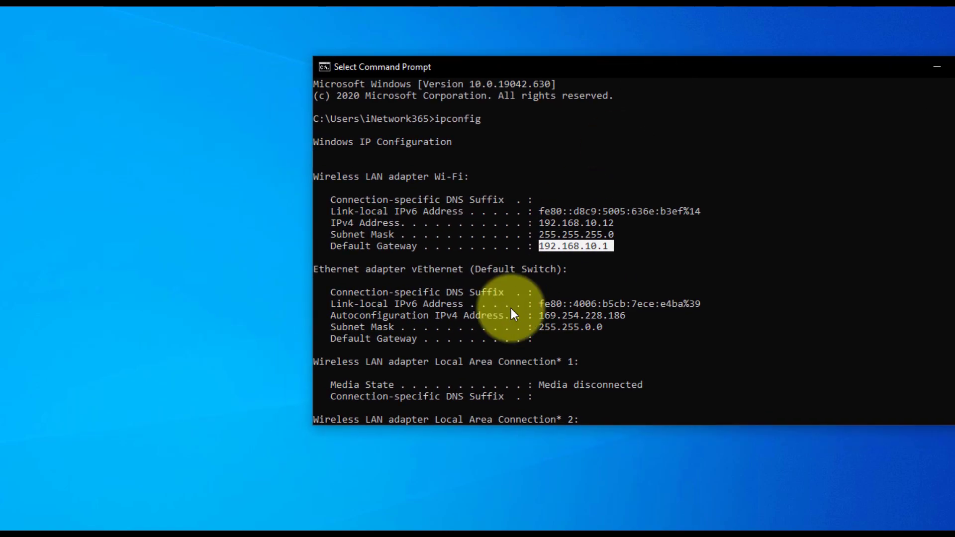
{"action": "left_click", "coordinate": [512, 528]}
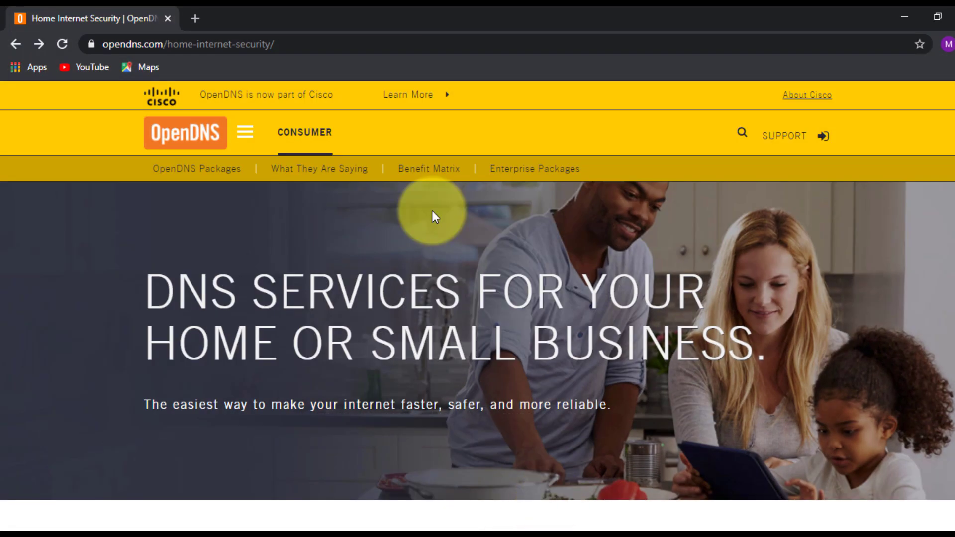
{"action": "left_click_drag", "start_coordinate": [165, 48], "coordinate": [572, 47]}
{"action": "key", "text": "BackSpace"}
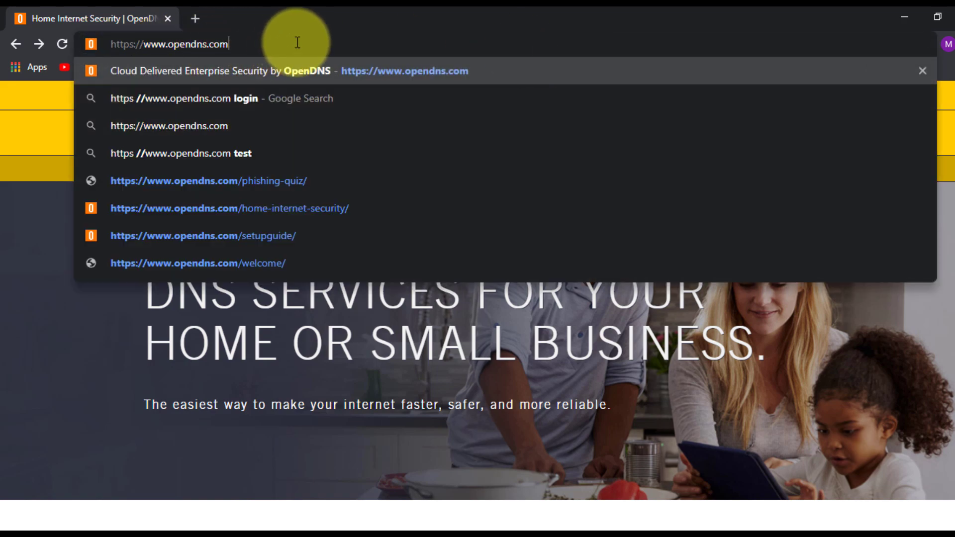
{"action": "key", "text": "Return"}
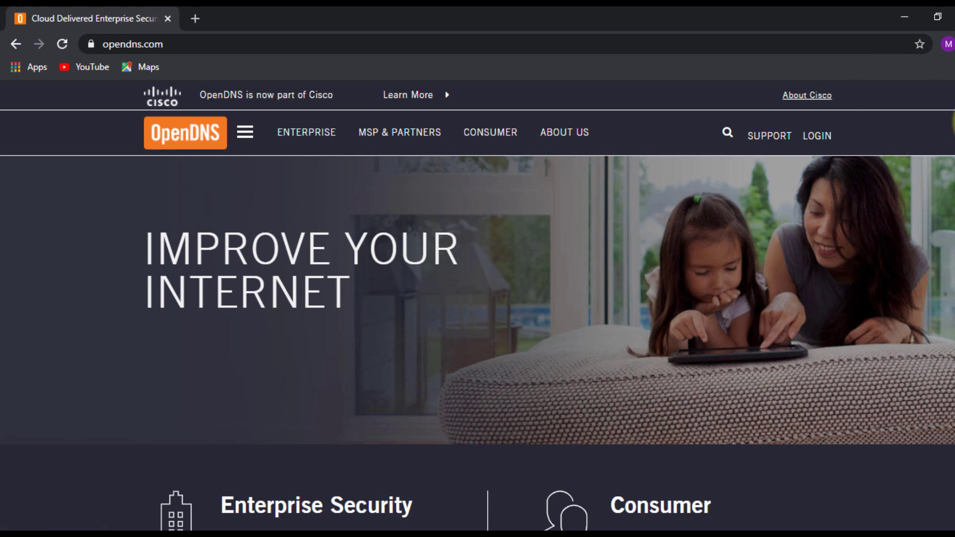
Step: Go to the OpenDNS consumer packages and open the sign-up page for the free OpenDNS Home service
{"action": "scroll", "coordinate": [478, 306], "scroll_direction": "down", "scroll_amount": 6}
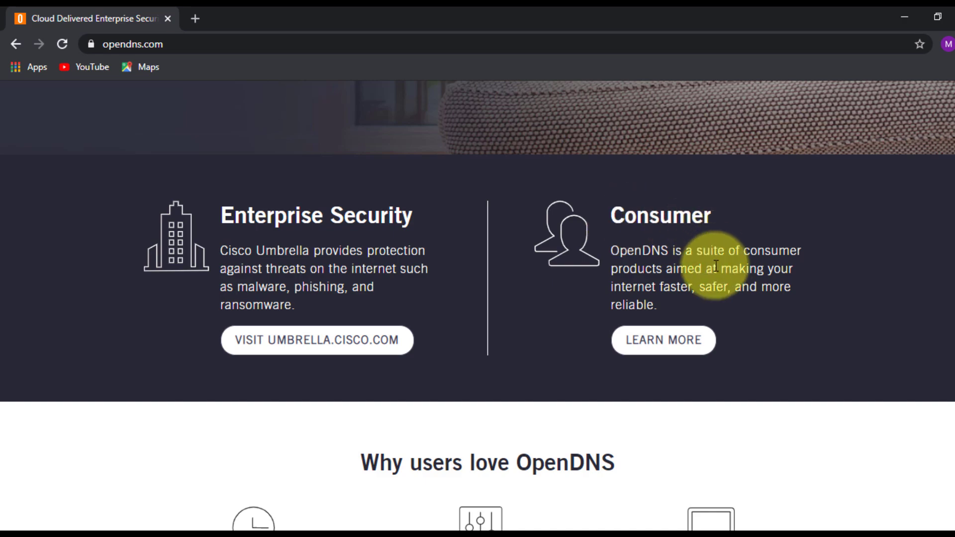
{"action": "left_click", "coordinate": [656, 348]}
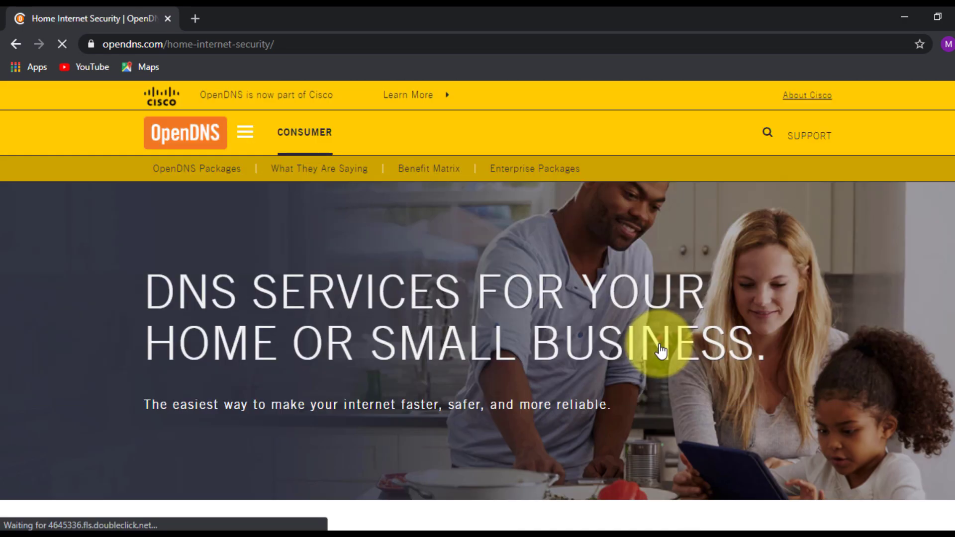
{"action": "scroll", "coordinate": [949, 102], "scroll_direction": "down", "scroll_amount": 3}
{"action": "scroll", "coordinate": [942, 187], "scroll_direction": "down", "scroll_amount": 8}
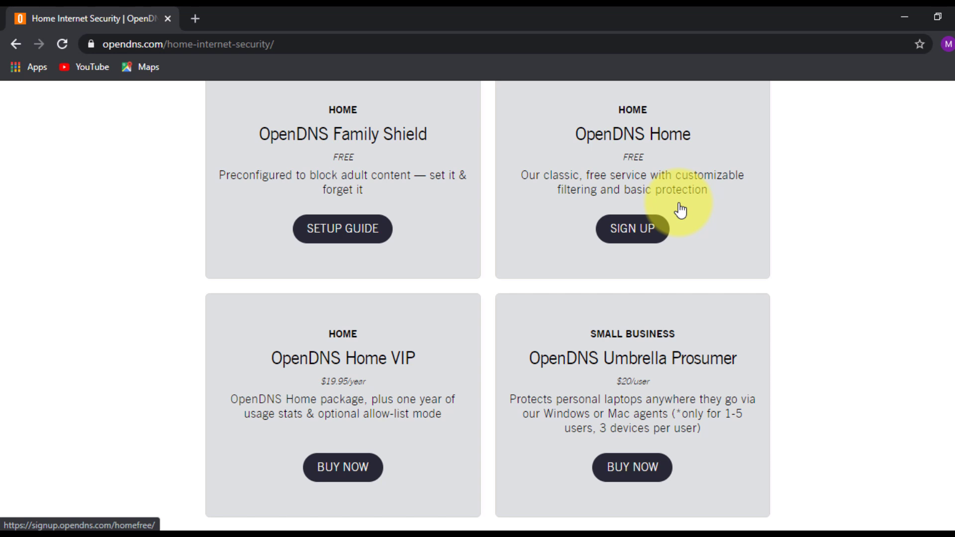
{"action": "left_click", "coordinate": [633, 234]}
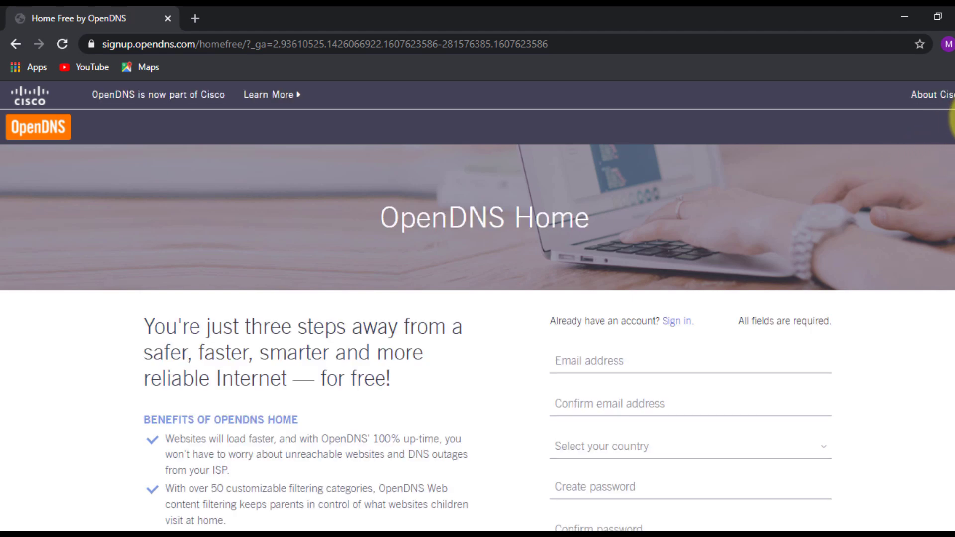
Step: Review the OpenDNS Home sign-up form and follow the option to use DNS without creating an account
{"action": "scroll", "coordinate": [945, 174], "scroll_direction": "down", "scroll_amount": 2}
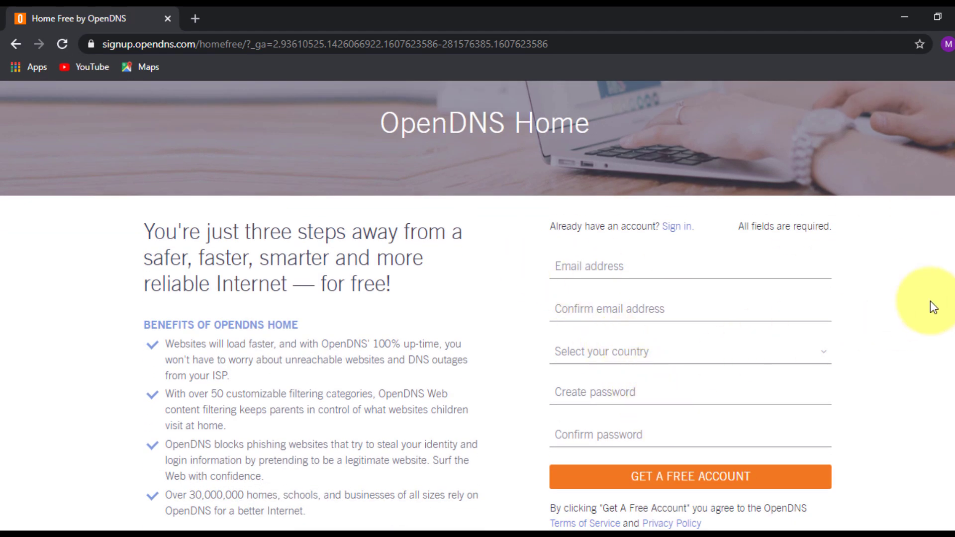
{"action": "scroll", "coordinate": [952, 201], "scroll_direction": "down", "scroll_amount": 1}
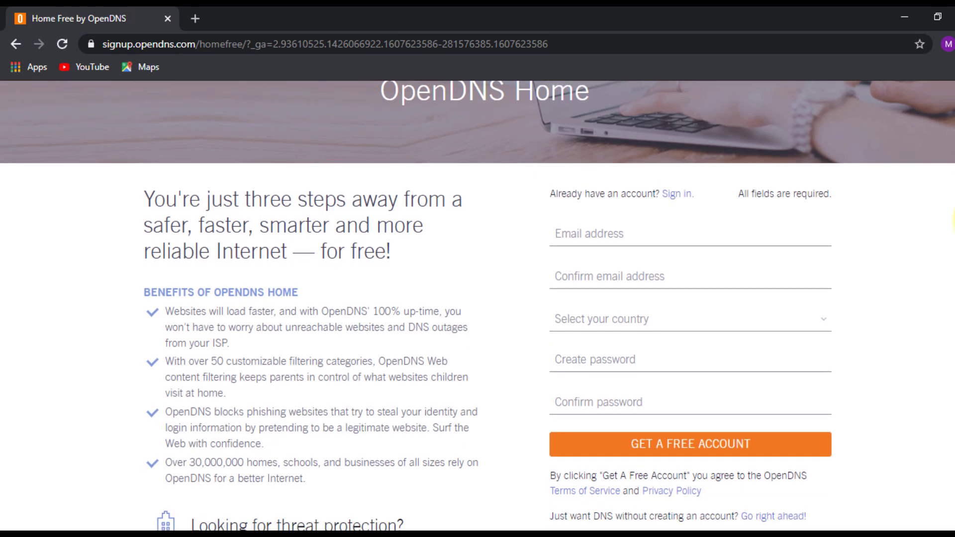
{"action": "scroll", "coordinate": [952, 219], "scroll_direction": "down", "scroll_amount": 2}
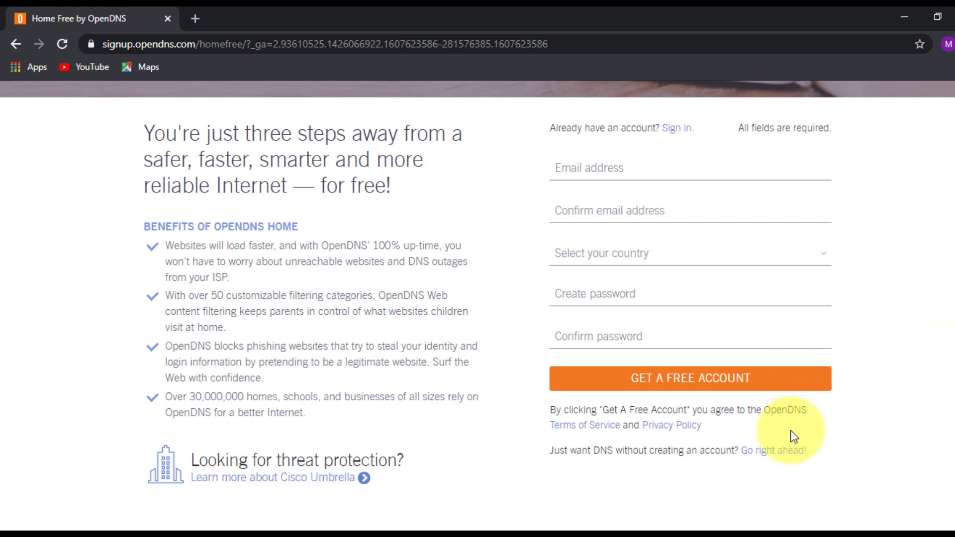
{"action": "left_click", "coordinate": [788, 462]}
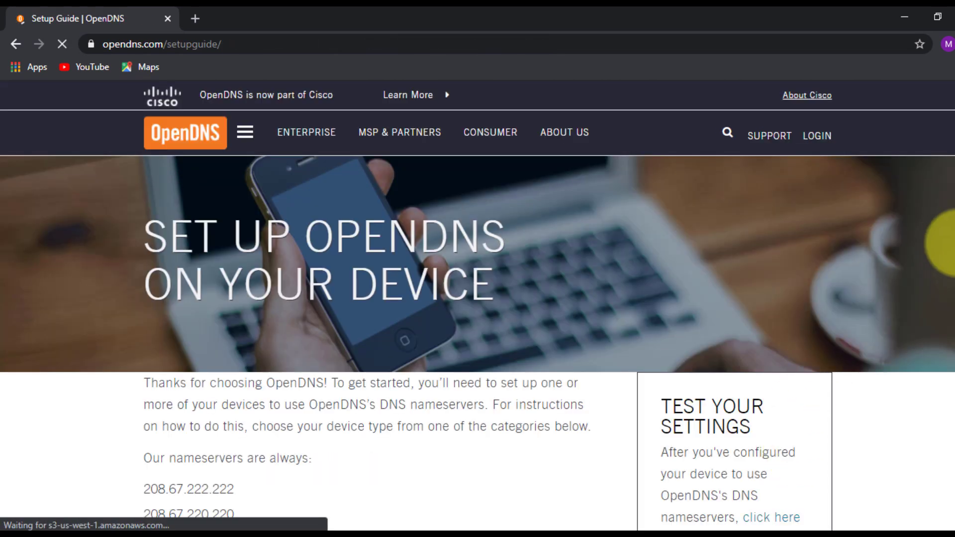
Step: Find and highlight the two OpenDNS nameserver addresses in the setup guide
{"action": "scroll", "coordinate": [952, 189], "scroll_direction": "down", "scroll_amount": 1}
{"action": "scroll", "coordinate": [952, 189], "scroll_direction": "down", "scroll_amount": 1}
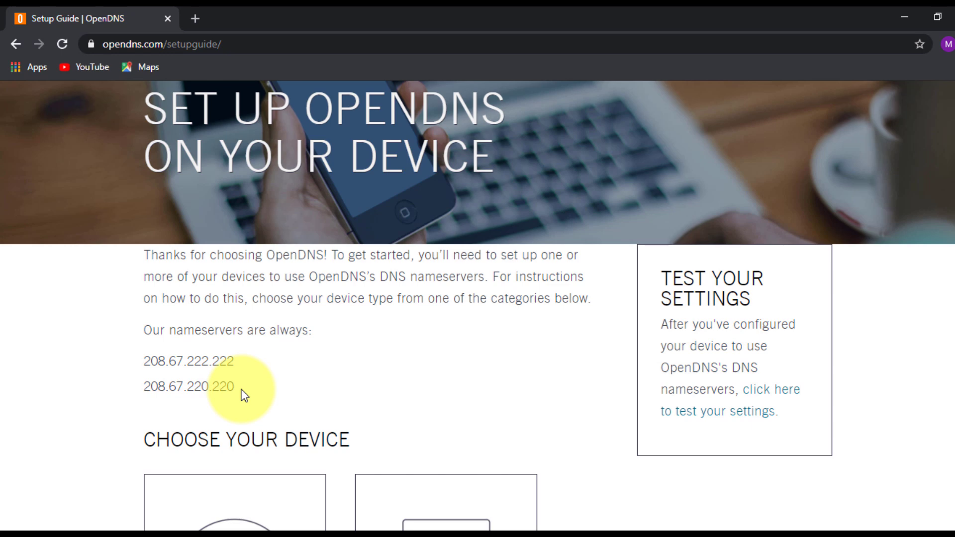
{"action": "left_click_drag", "start_coordinate": [244, 396], "coordinate": [146, 362]}
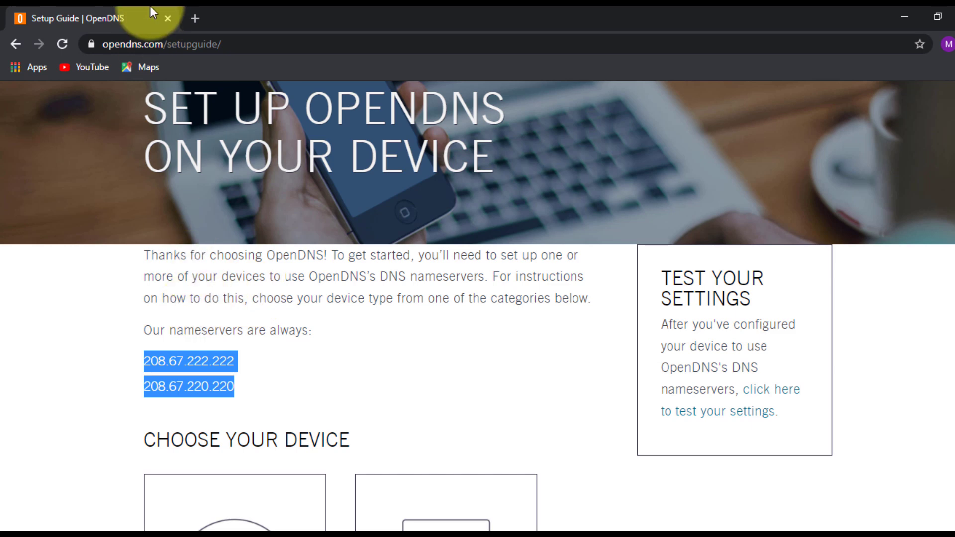
Step: Open the router's administration page at 192.168.10.1 in a new browser tab
{"action": "left_click", "coordinate": [193, 18]}
{"action": "type", "text": "192.168.10.1"}
{"action": "key", "text": "Return"}
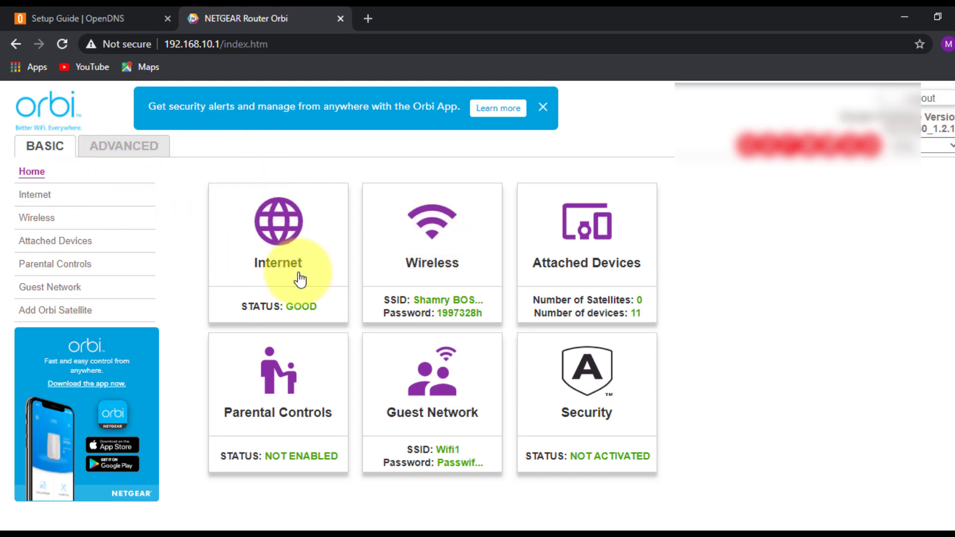
Step: Browse the OpenDNS home router configuration guides by brand, then close the guide list
{"action": "left_click", "coordinate": [101, 9]}
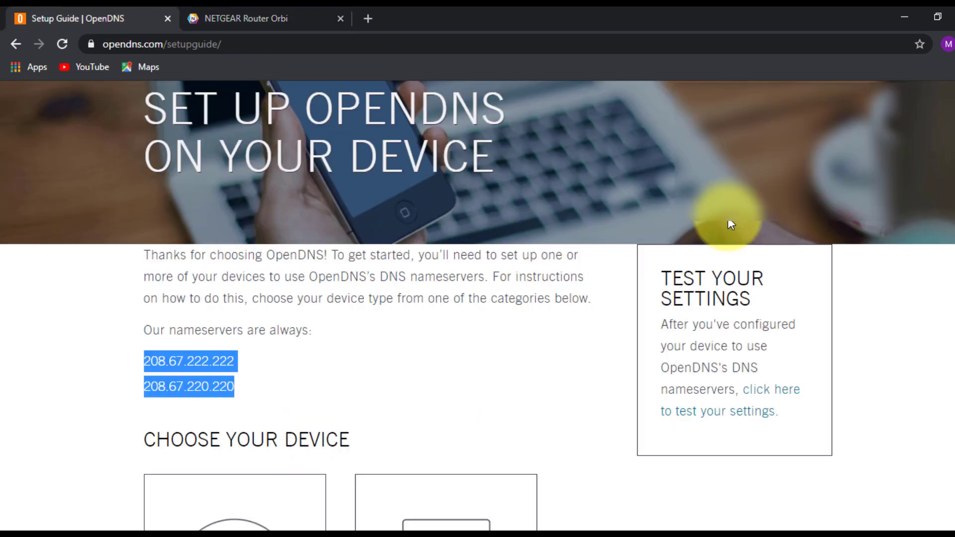
{"action": "scroll", "coordinate": [714, 244], "scroll_direction": "down", "scroll_amount": 5}
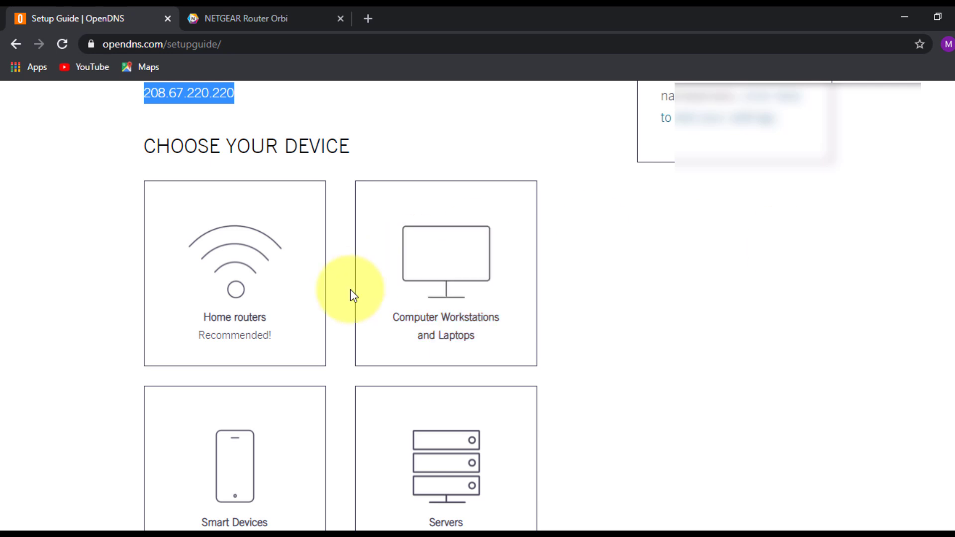
{"action": "left_click", "coordinate": [227, 316]}
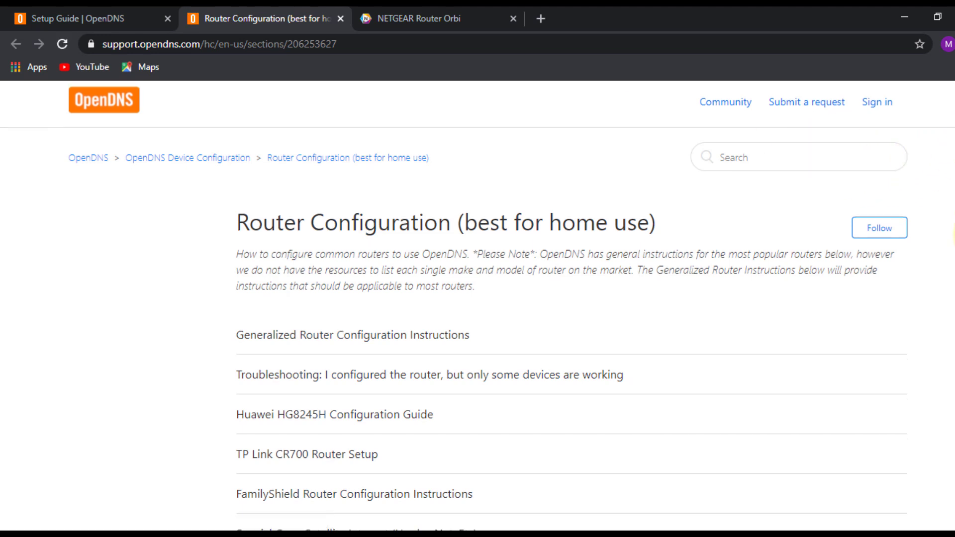
{"action": "scroll", "coordinate": [938, 224], "scroll_direction": "down", "scroll_amount": 3}
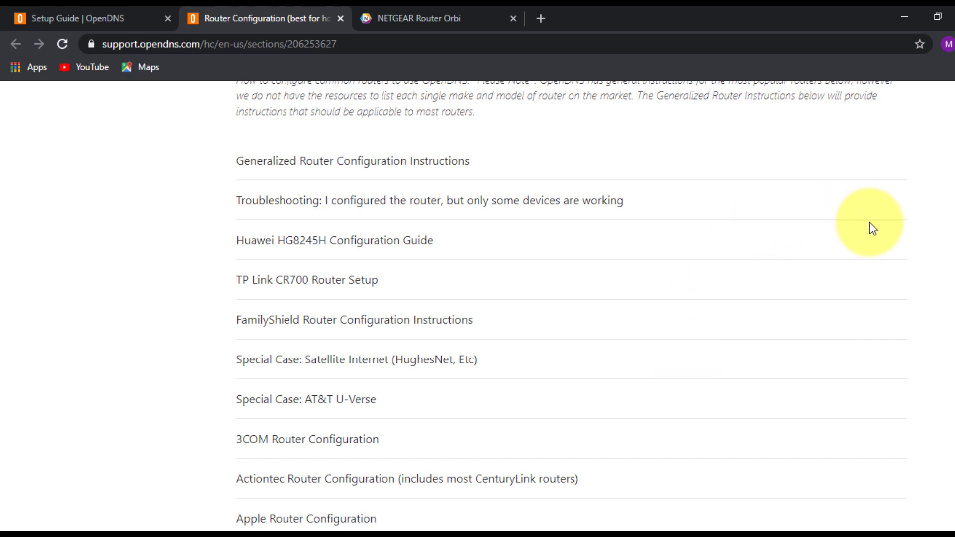
{"action": "scroll", "coordinate": [952, 169], "scroll_direction": "down", "scroll_amount": 9}
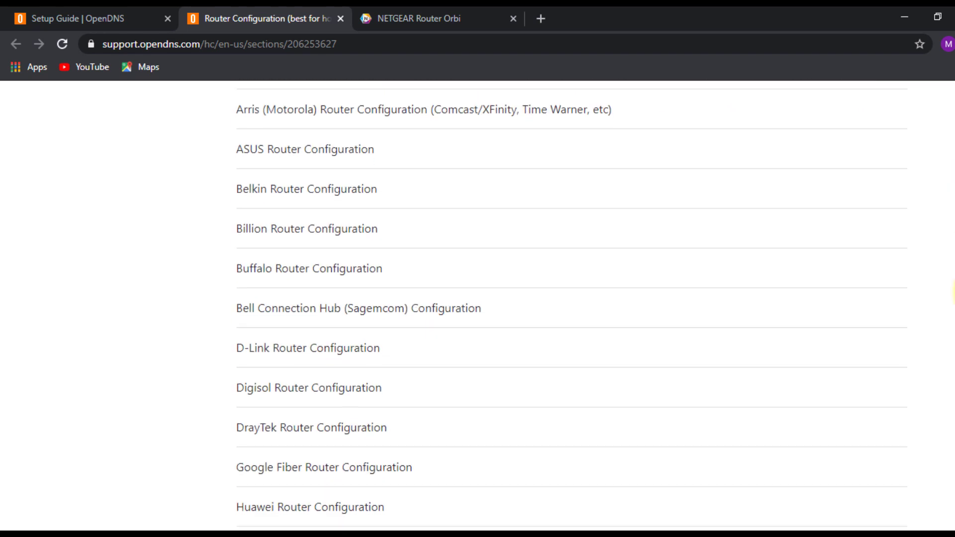
{"action": "scroll", "coordinate": [950, 313], "scroll_direction": "down", "scroll_amount": 4}
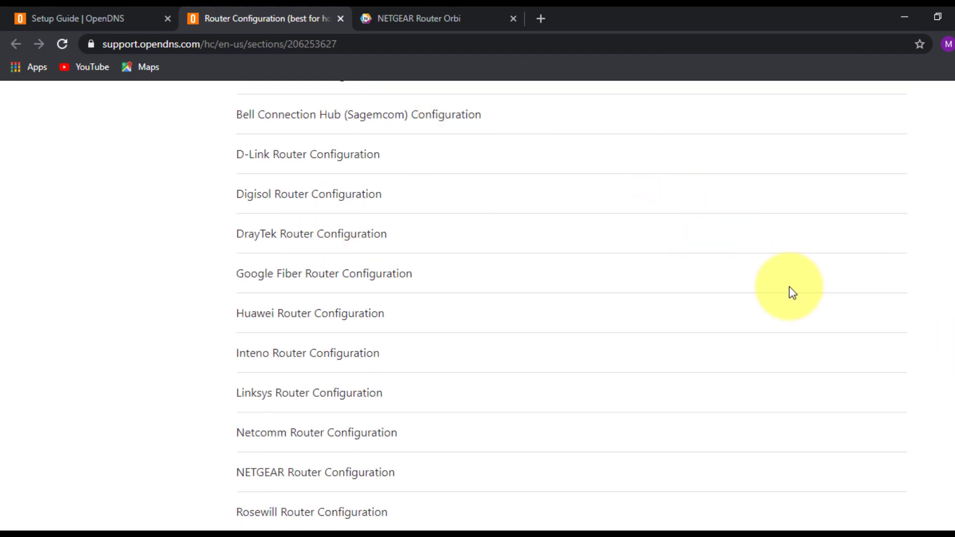
{"action": "scroll", "coordinate": [952, 348], "scroll_direction": "up", "scroll_amount": 8}
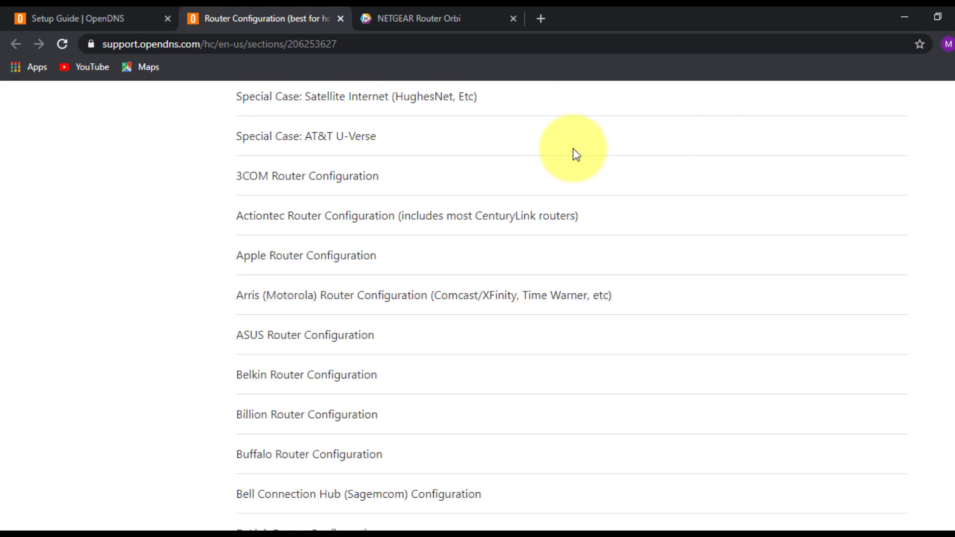
{"action": "left_click", "coordinate": [340, 20]}
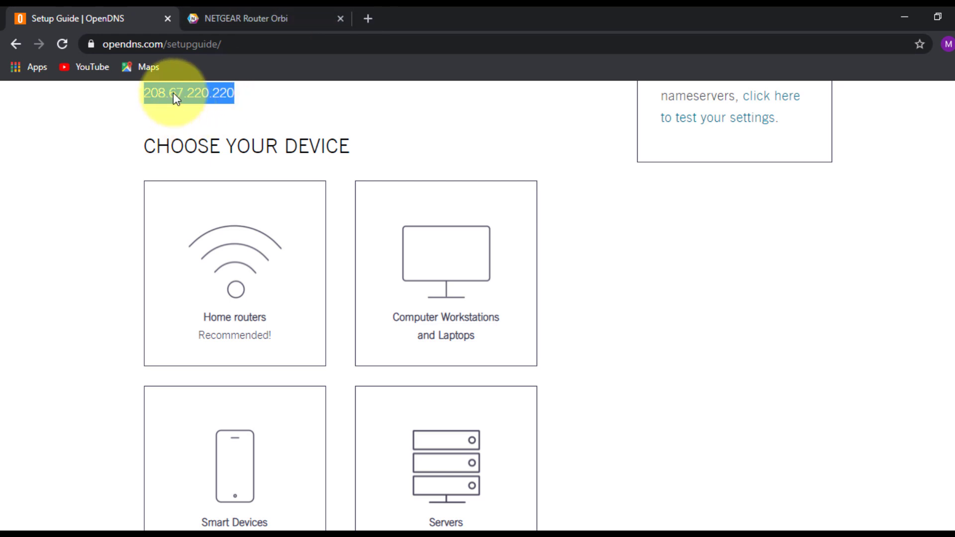
Step: Open the Orbi router's Internet settings and set the DNS address option to Use These DNS Servers
{"action": "left_click", "coordinate": [252, 7]}
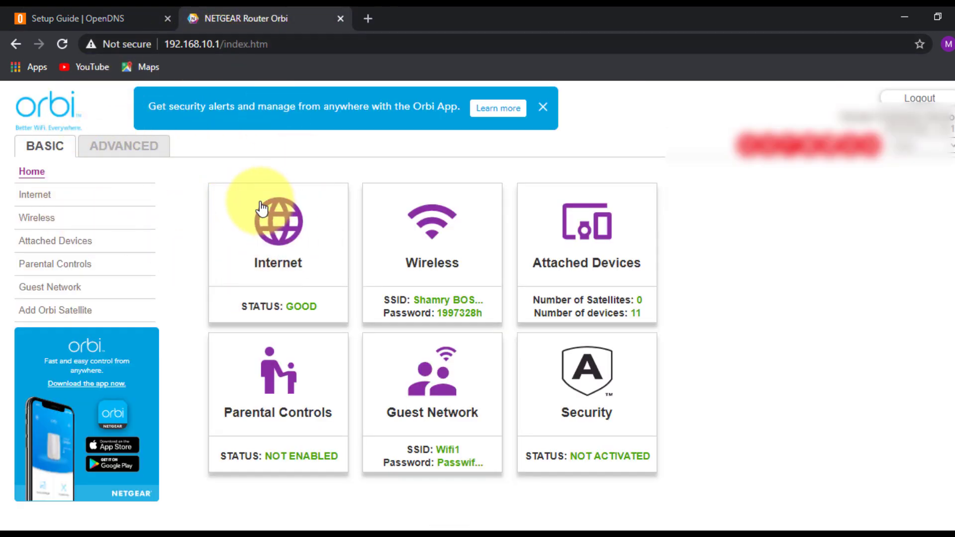
{"action": "left_click", "coordinate": [267, 229]}
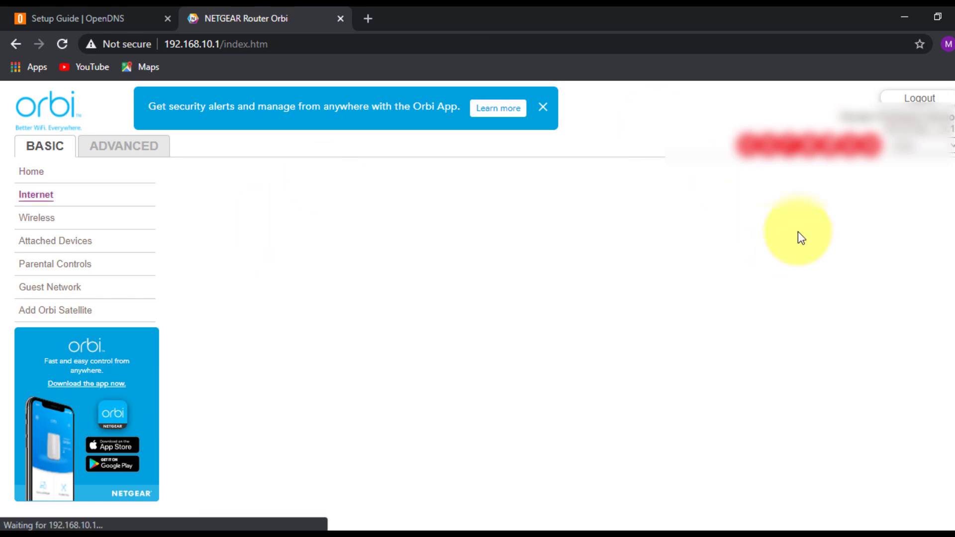
{"action": "scroll", "coordinate": [477, 298], "scroll_direction": "down", "scroll_amount": 2}
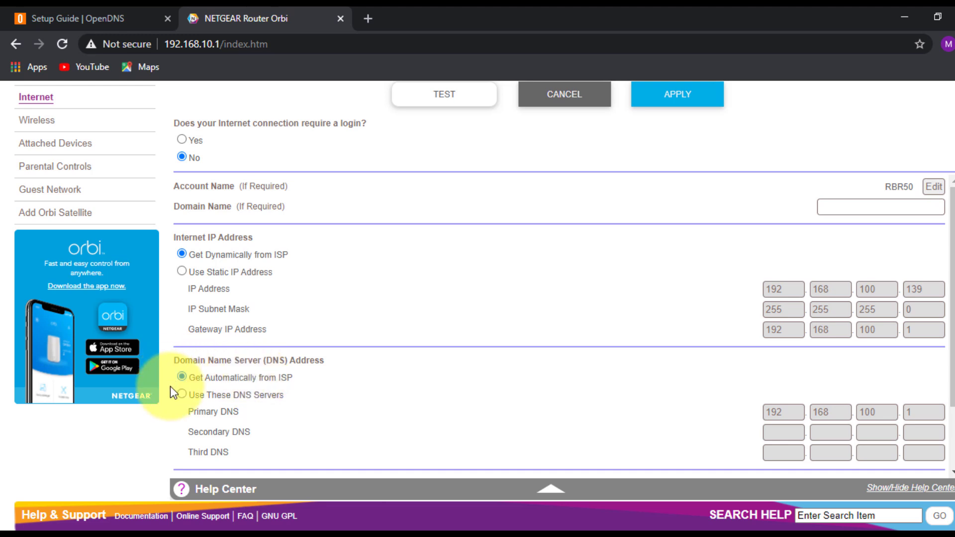
{"action": "left_click", "coordinate": [183, 394]}
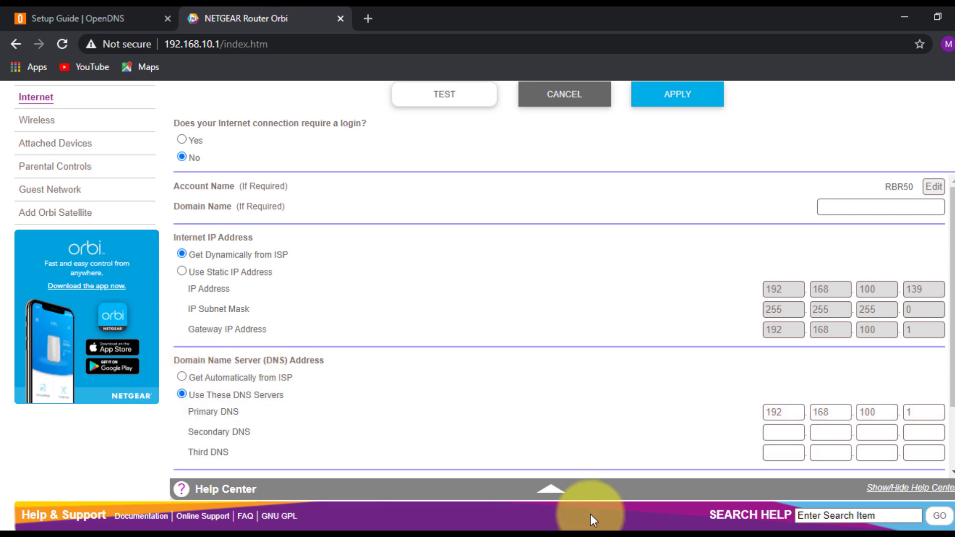
Step: Clear the router's existing primary DNS address and enter 222 as its first octet
{"action": "double_click", "coordinate": [912, 413]}
{"action": "key", "text": "BackSpace"}
{"action": "double_click", "coordinate": [817, 411]}
{"action": "double_click", "coordinate": [773, 412]}
{"action": "left_click_drag", "start_coordinate": [774, 412], "coordinate": [674, 422]}
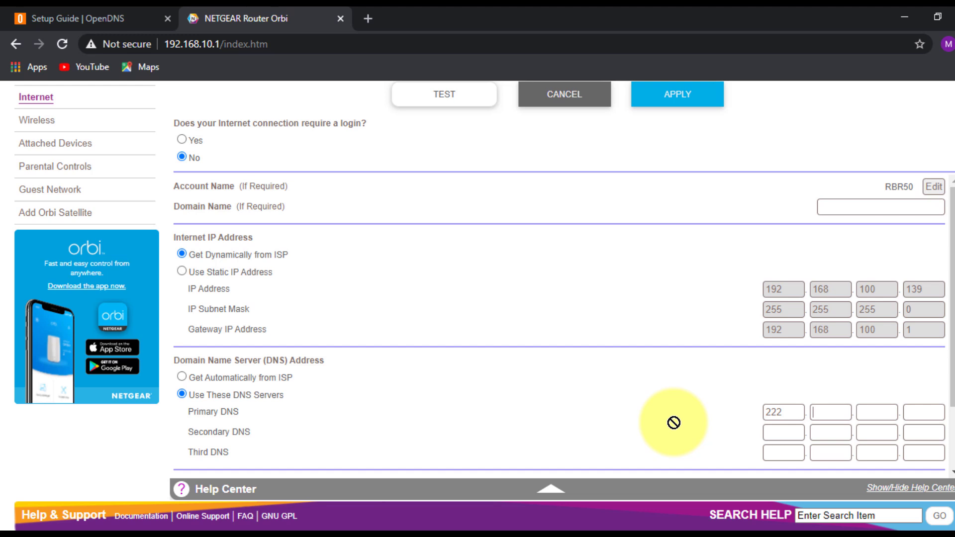
Step: Look up the OpenDNS nameservers, then set primary DNS to 208.67.222.222 and secondary DNS to 208.67.220.220 on the router, and apply
{"action": "left_click", "coordinate": [110, 11]}
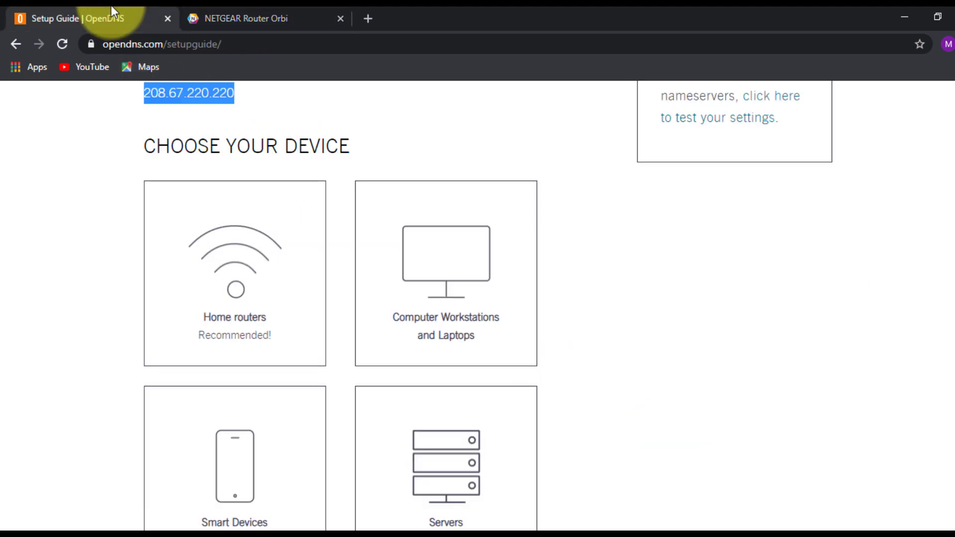
{"action": "scroll", "coordinate": [944, 304], "scroll_direction": "up", "scroll_amount": 2}
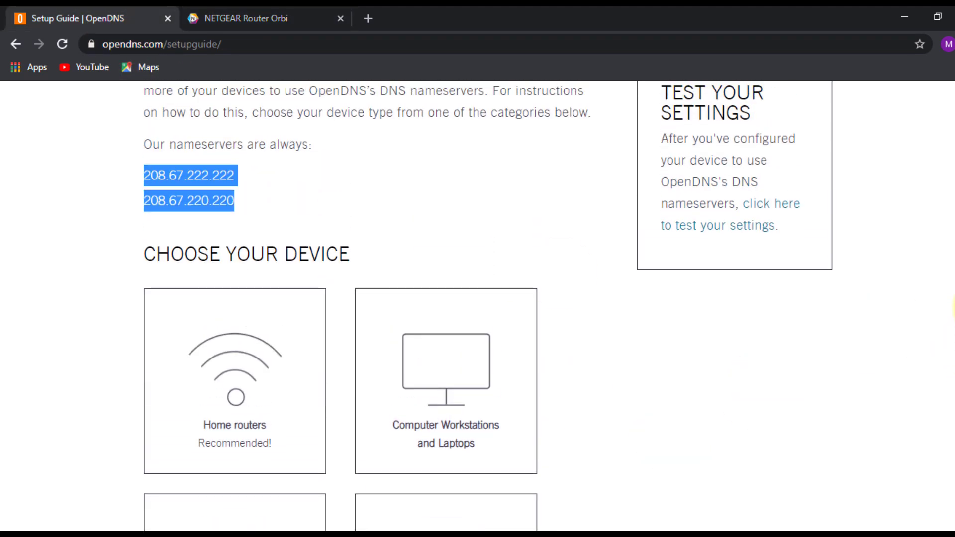
{"action": "left_click", "coordinate": [170, 190]}
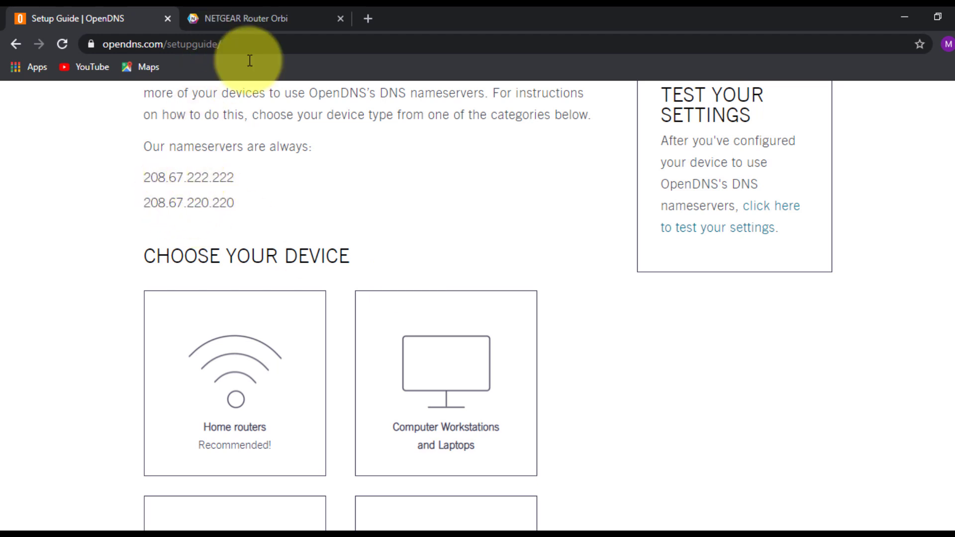
{"action": "left_click", "coordinate": [256, 7]}
{"action": "double_click", "coordinate": [774, 412]}
{"action": "left_click_drag", "start_coordinate": [774, 412], "coordinate": [696, 385]}
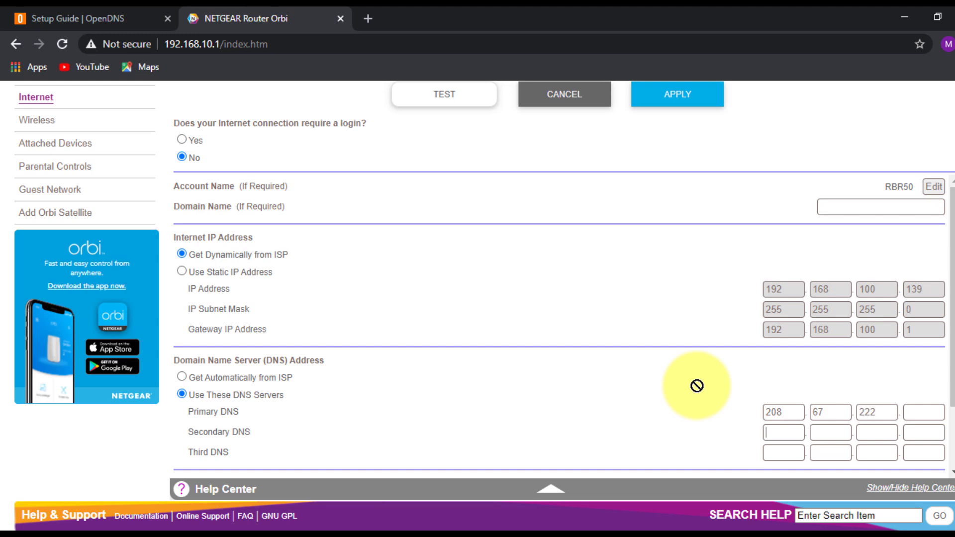
{"action": "left_click_drag", "start_coordinate": [697, 385], "coordinate": [899, 415]}
{"action": "left_click", "coordinate": [911, 417]}
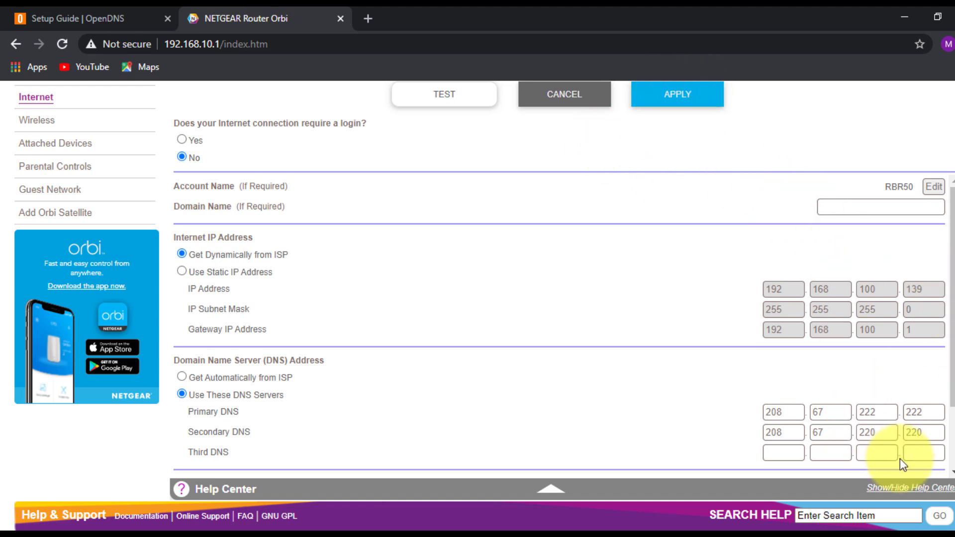
{"action": "left_click", "coordinate": [688, 106]}
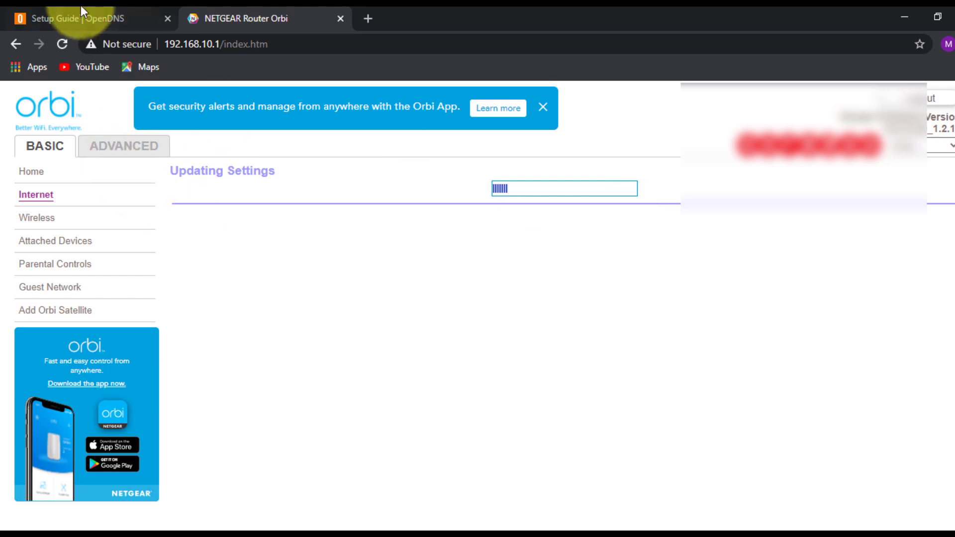
Step: Return to the OpenDNS setup guide and sign in to the dashboard with the account's e-mail or username and password
{"action": "left_click", "coordinate": [45, 15]}
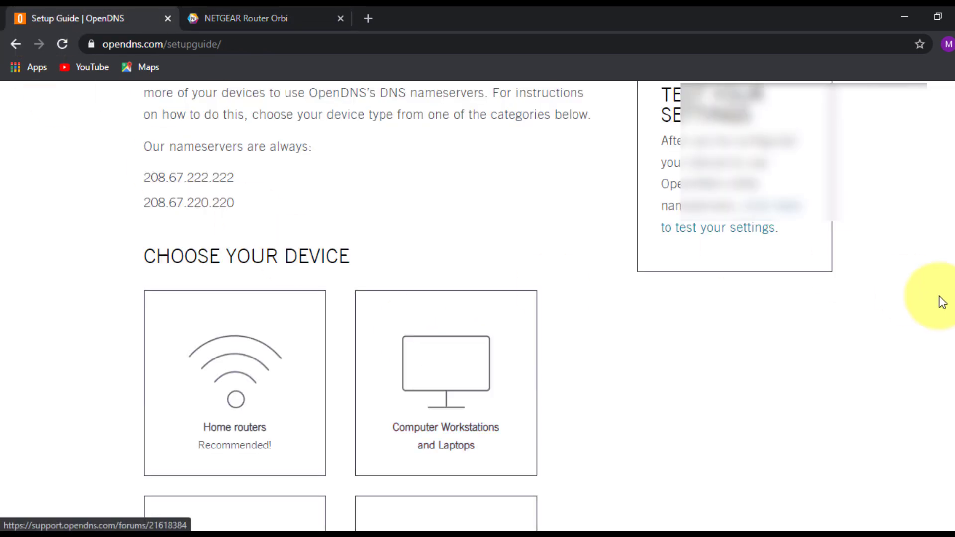
{"action": "scroll", "coordinate": [950, 298], "scroll_direction": "up", "scroll_amount": 6}
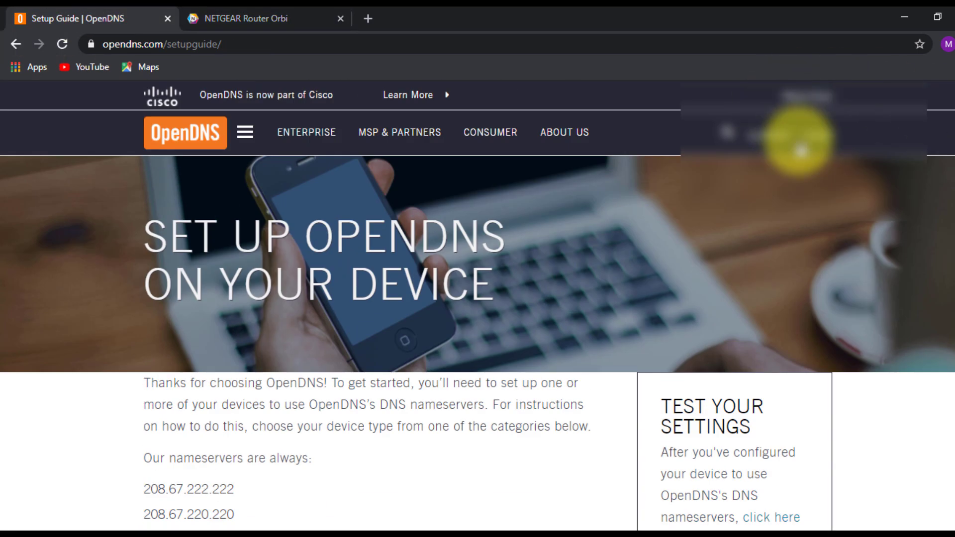
{"action": "left_click", "coordinate": [823, 142]}
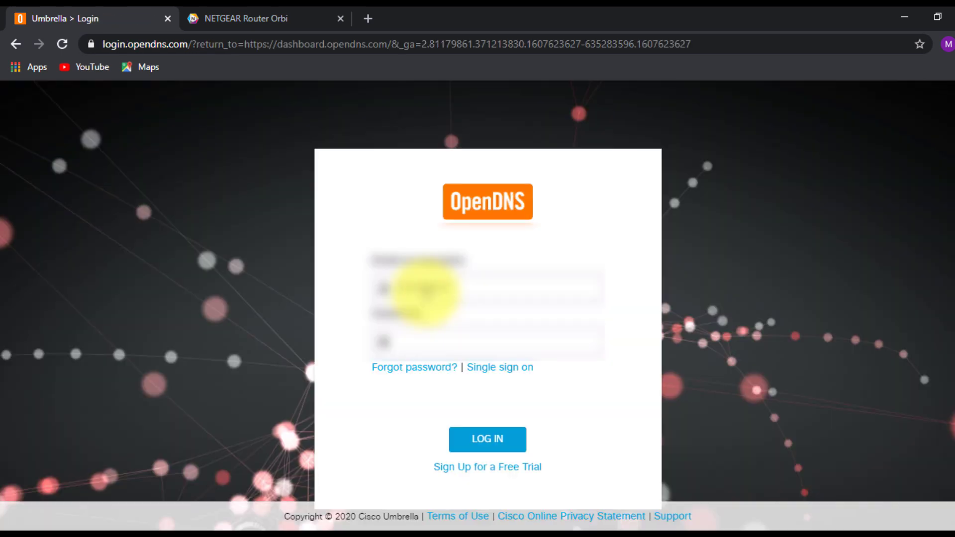
{"action": "key", "text": "Tab"}
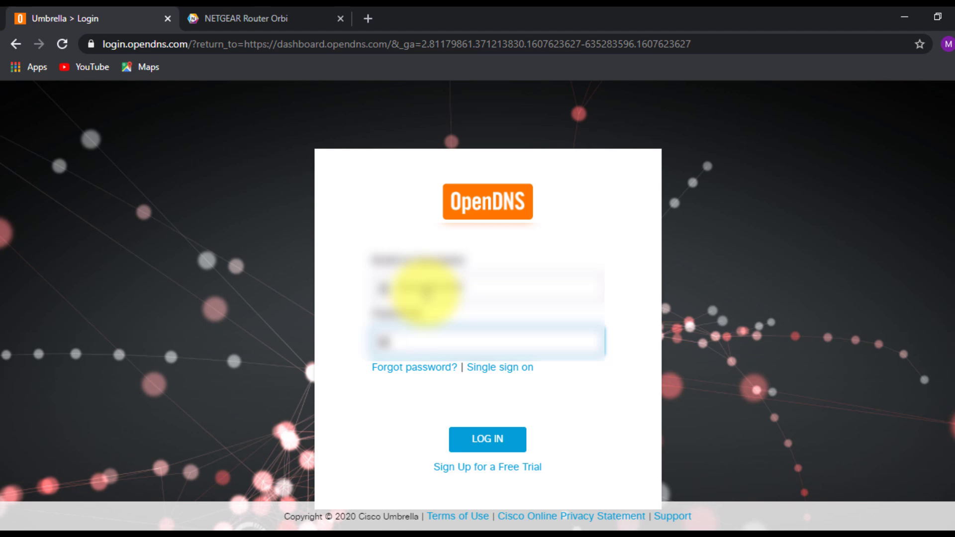
{"action": "left_click", "coordinate": [493, 287]}
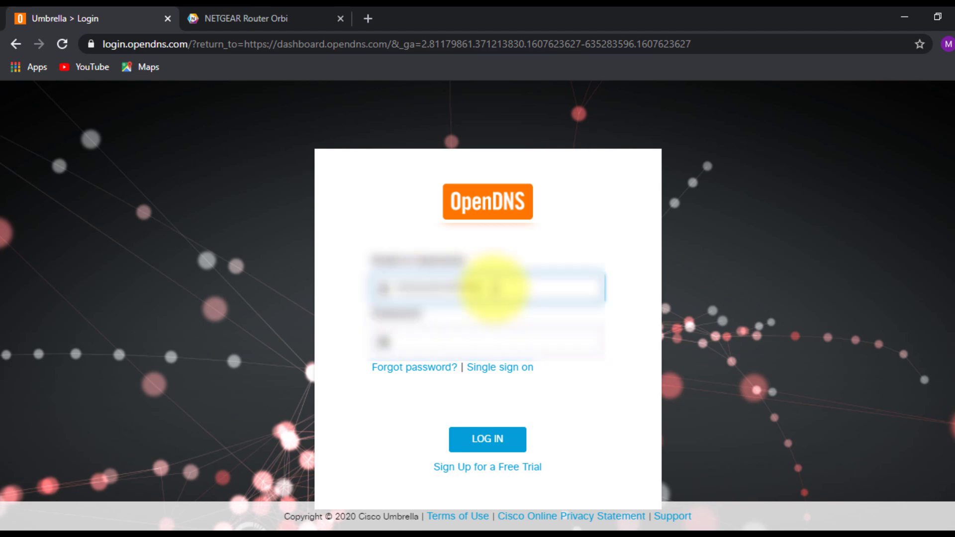
{"action": "key", "text": "Tab"}
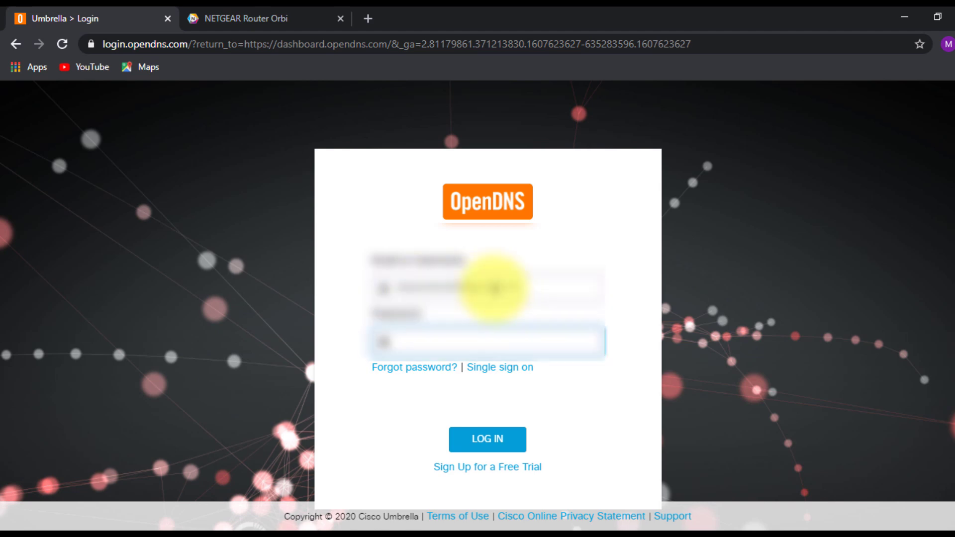
{"action": "key", "text": "Return"}
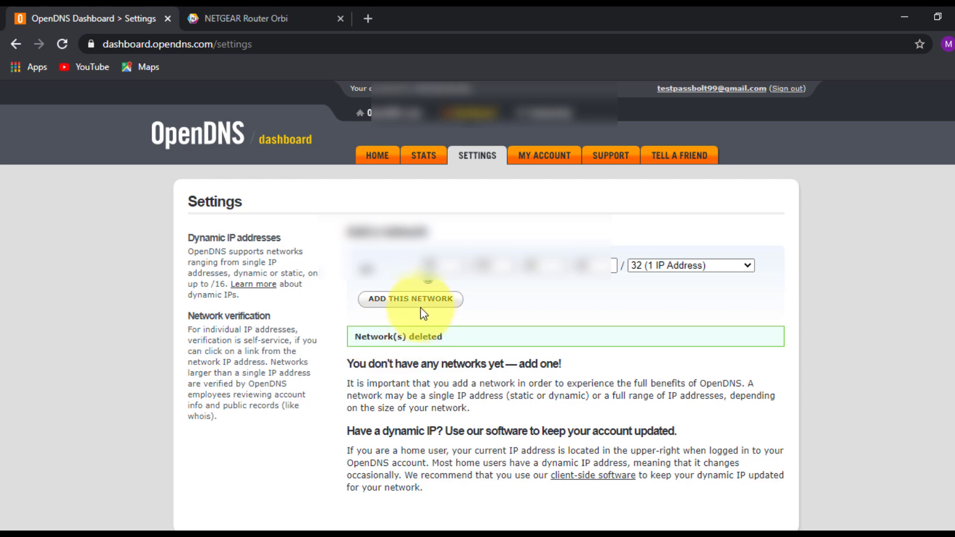
Step: Add the current home network to the OpenDNS account with the friendly name HomeRouter and finish its setup
{"action": "left_click", "coordinate": [393, 303]}
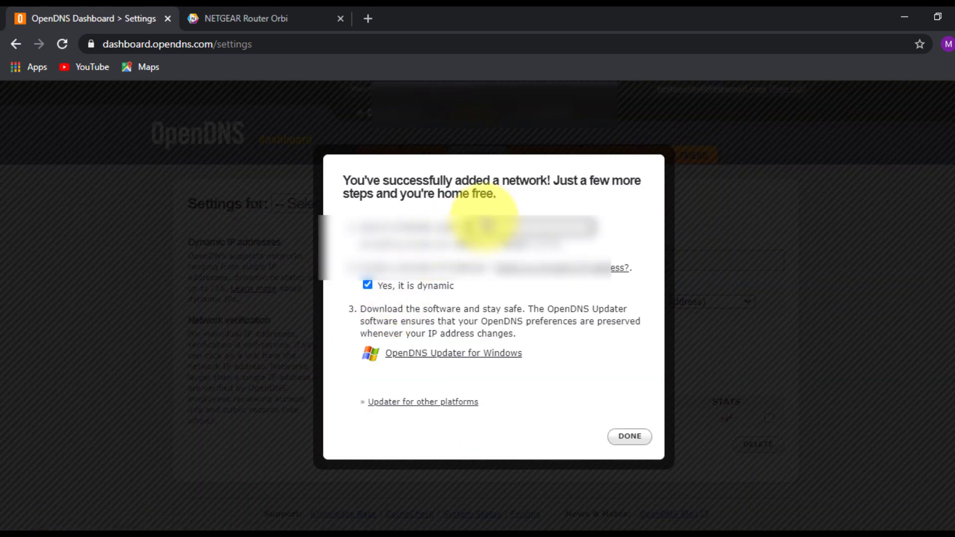
{"action": "left_click", "coordinate": [499, 228]}
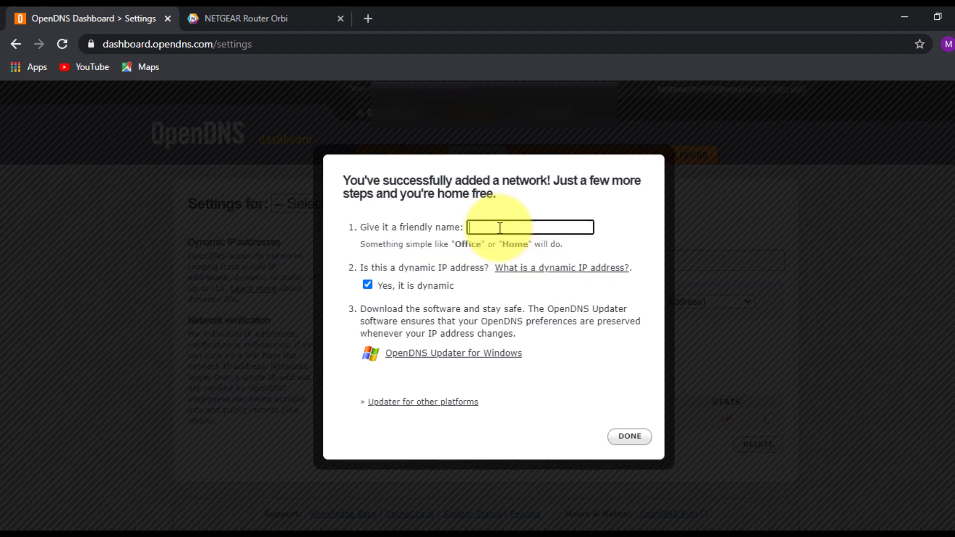
{"action": "type", "text": "Home"}
{"action": "left_click", "coordinate": [636, 437]}
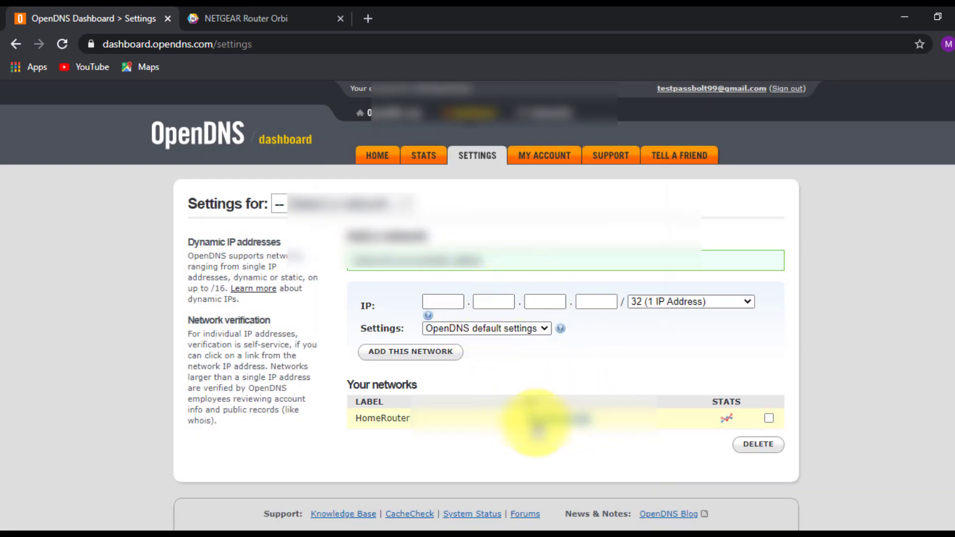
Step: Set the HomeRouter network's web content filtering level to Moderate, review the categories it blocks, and apply the setting
{"action": "left_click", "coordinate": [558, 418]}
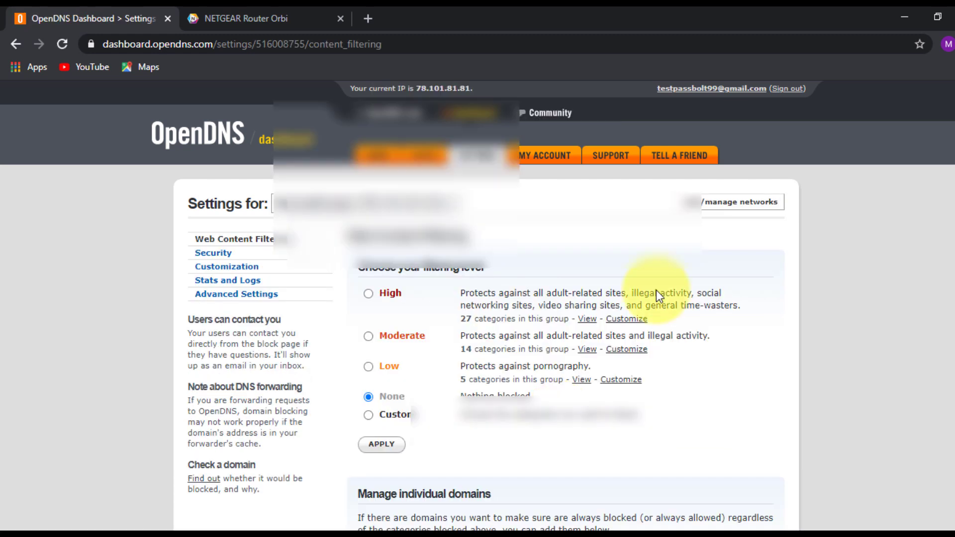
{"action": "scroll", "coordinate": [803, 204], "scroll_direction": "down", "scroll_amount": 1}
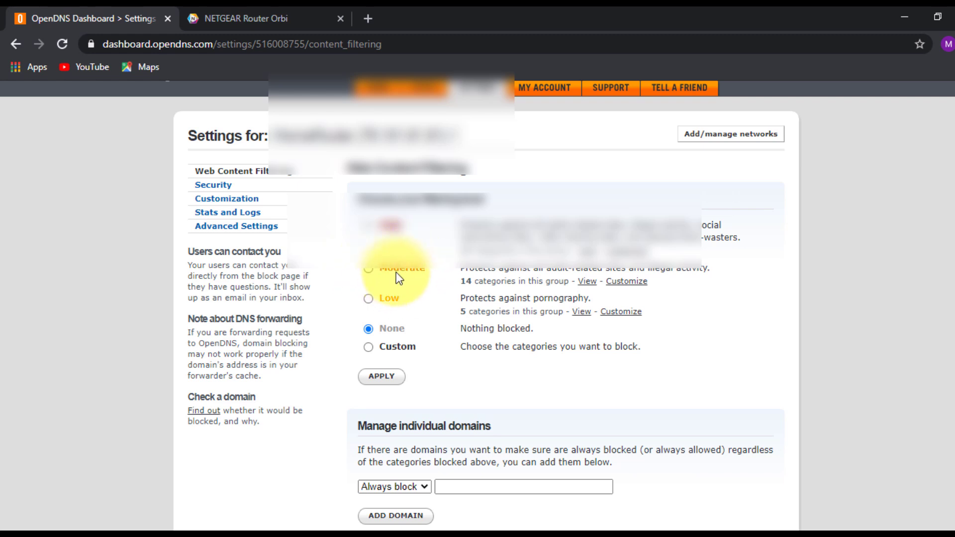
{"action": "left_click", "coordinate": [368, 269]}
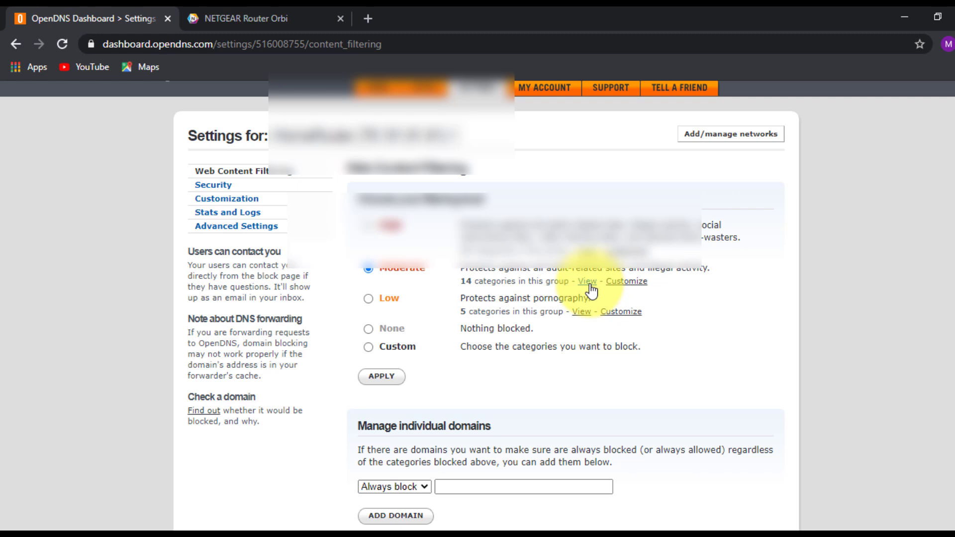
{"action": "left_click", "coordinate": [587, 281]}
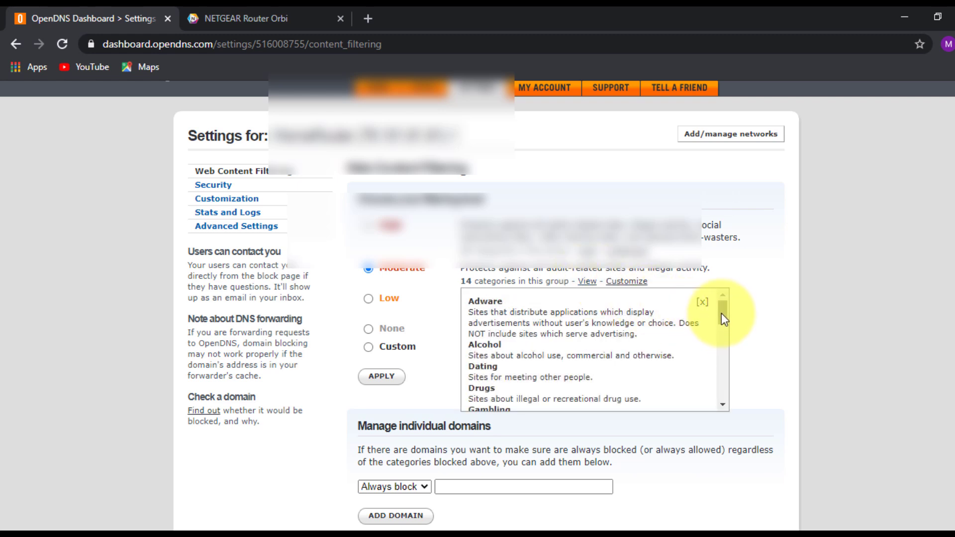
{"action": "left_click_drag", "start_coordinate": [721, 312], "coordinate": [724, 365]}
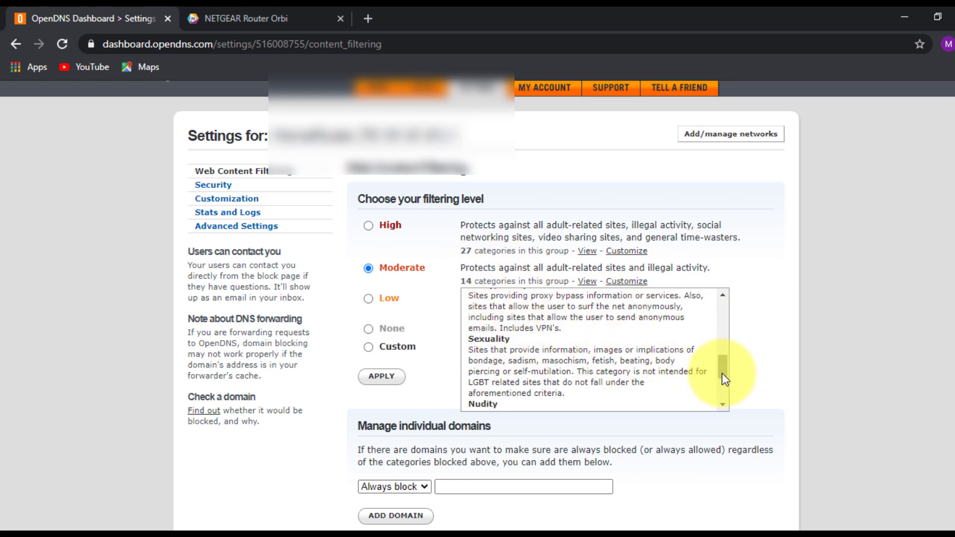
{"action": "left_click_drag", "start_coordinate": [724, 362], "coordinate": [723, 387]}
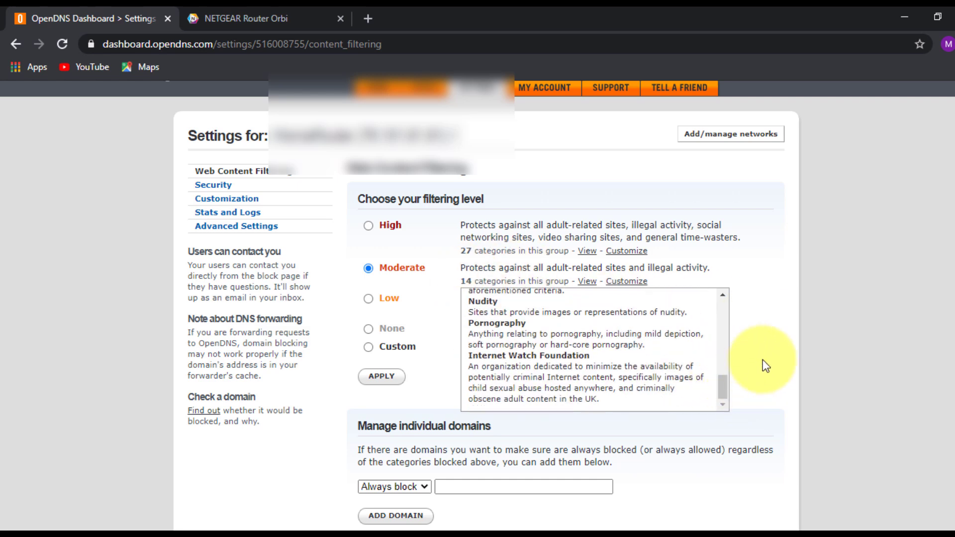
{"action": "left_click", "coordinate": [587, 281]}
{"action": "left_click", "coordinate": [388, 382]}
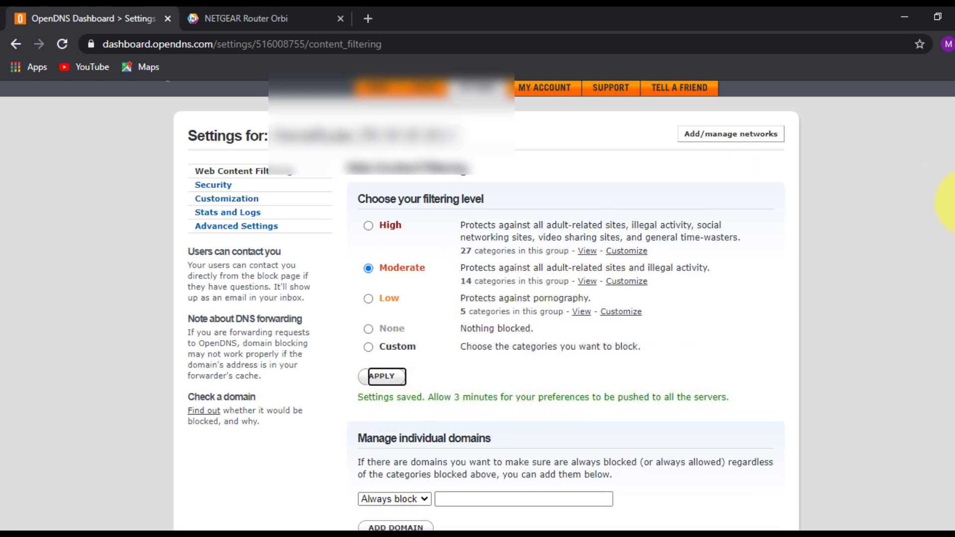
Step: Add facebook.com to the always-blocked domains, blocking just the individual domain
{"action": "scroll", "coordinate": [477, 299], "scroll_direction": "down", "scroll_amount": 1}
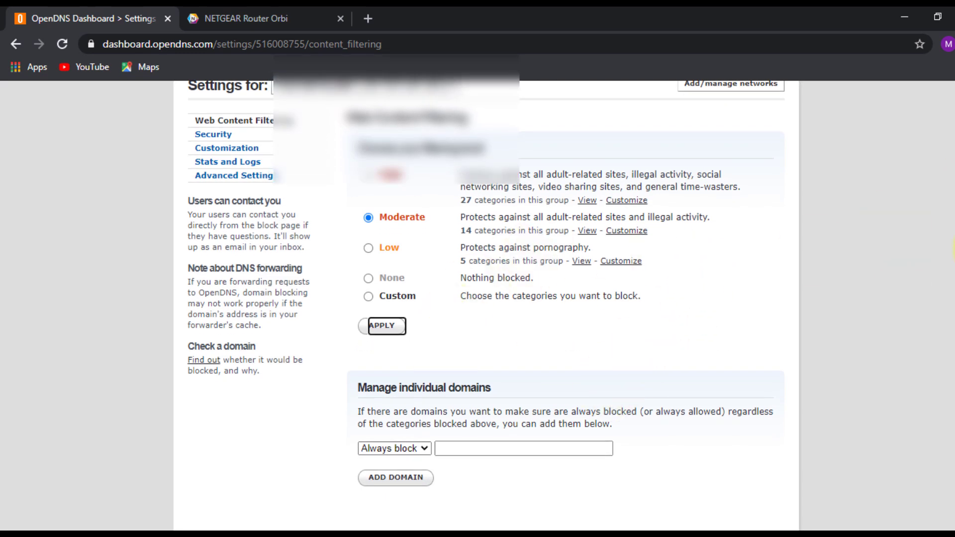
{"action": "scroll", "coordinate": [478, 298], "scroll_direction": "down", "scroll_amount": 3}
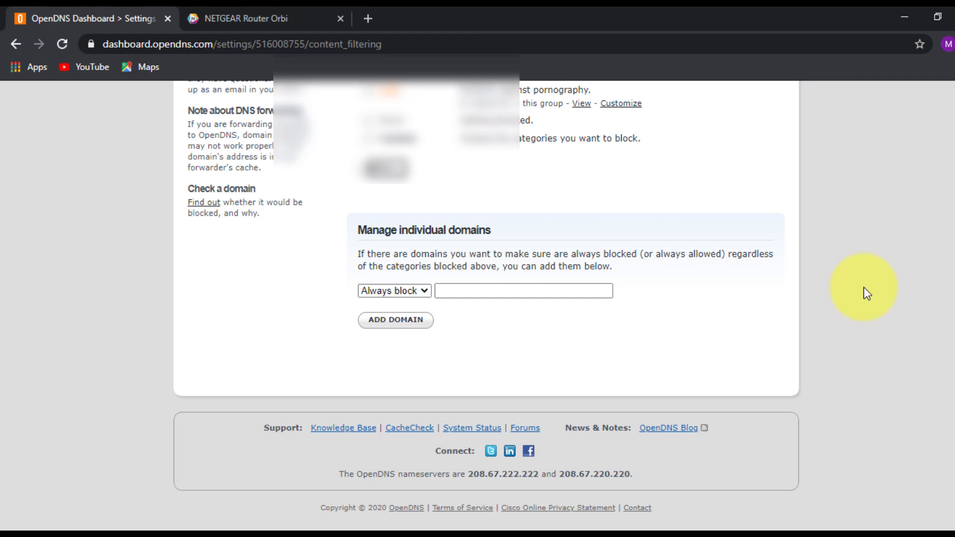
{"action": "left_click", "coordinate": [459, 292]}
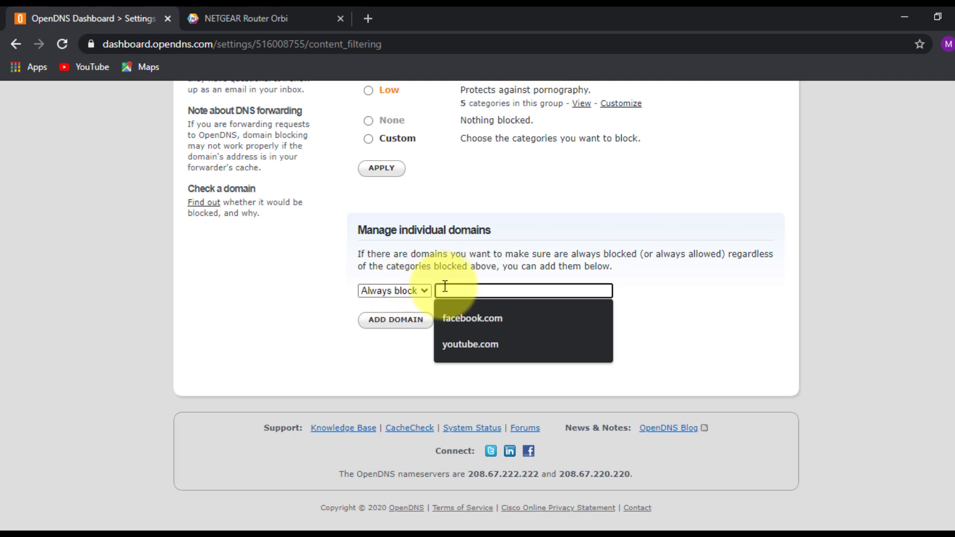
{"action": "left_click", "coordinate": [455, 317]}
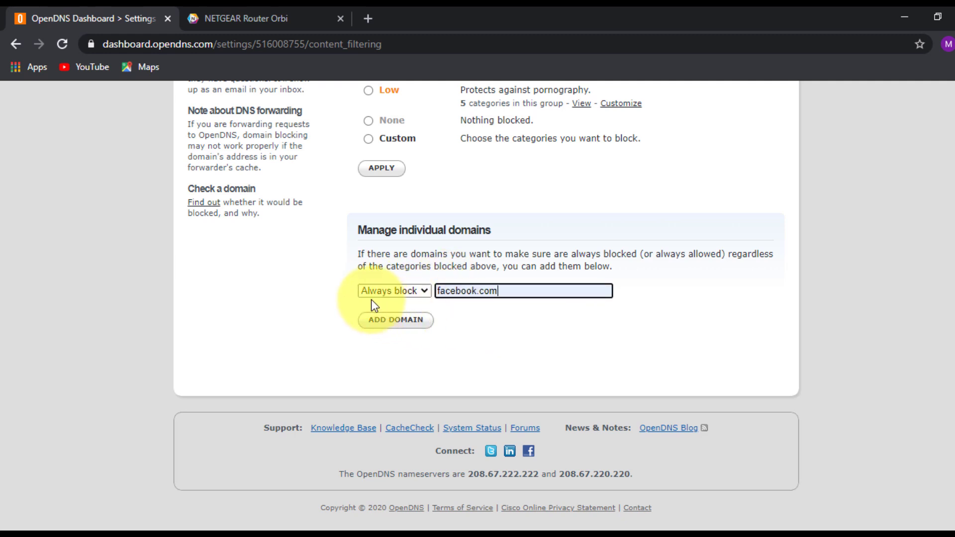
{"action": "left_click", "coordinate": [394, 322]}
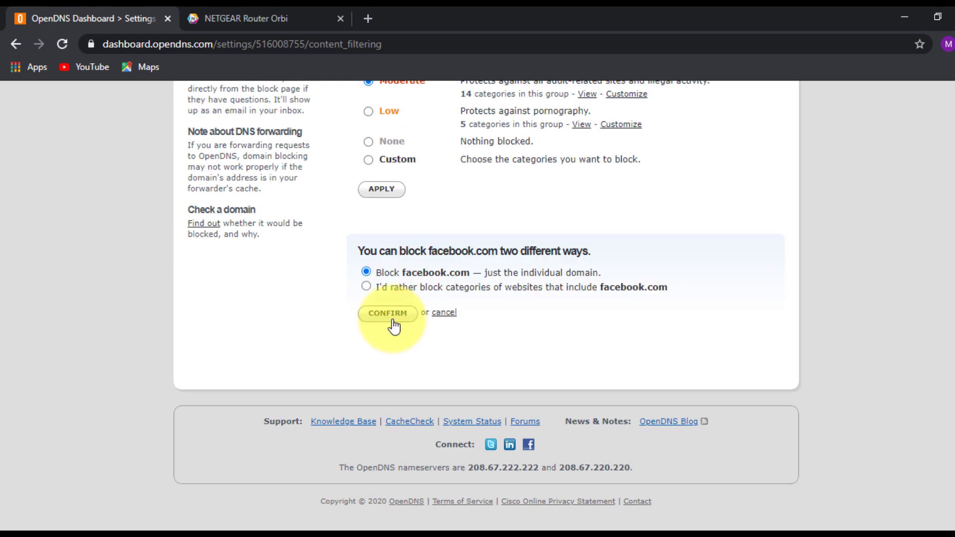
{"action": "left_click", "coordinate": [395, 319]}
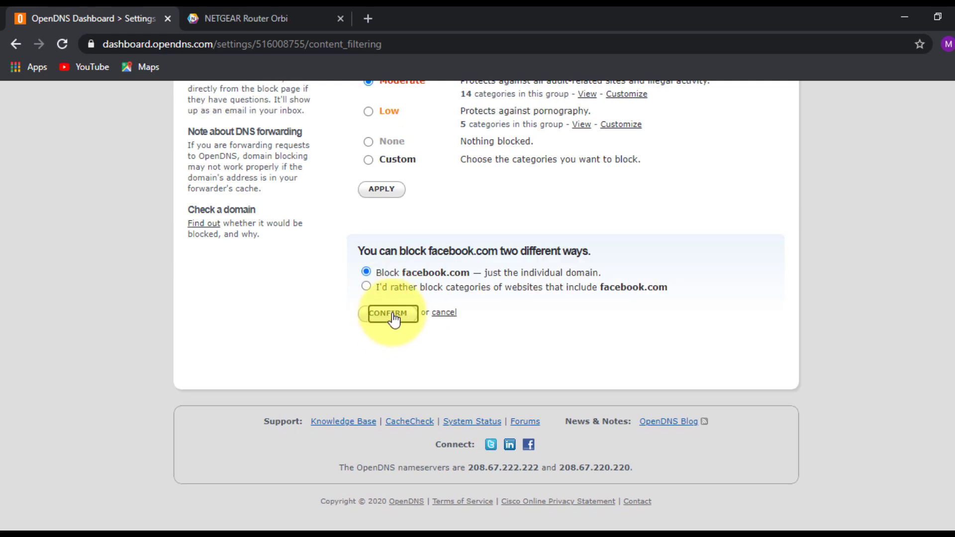
Step: Add youtube.com to the always-blocked domains and confirm the block
{"action": "left_click", "coordinate": [457, 310]}
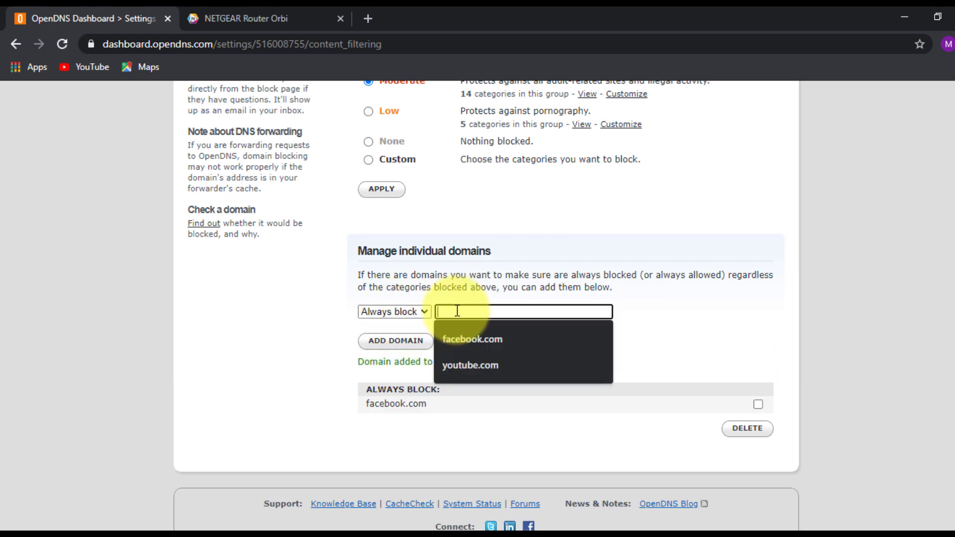
{"action": "type", "text": "yout"}
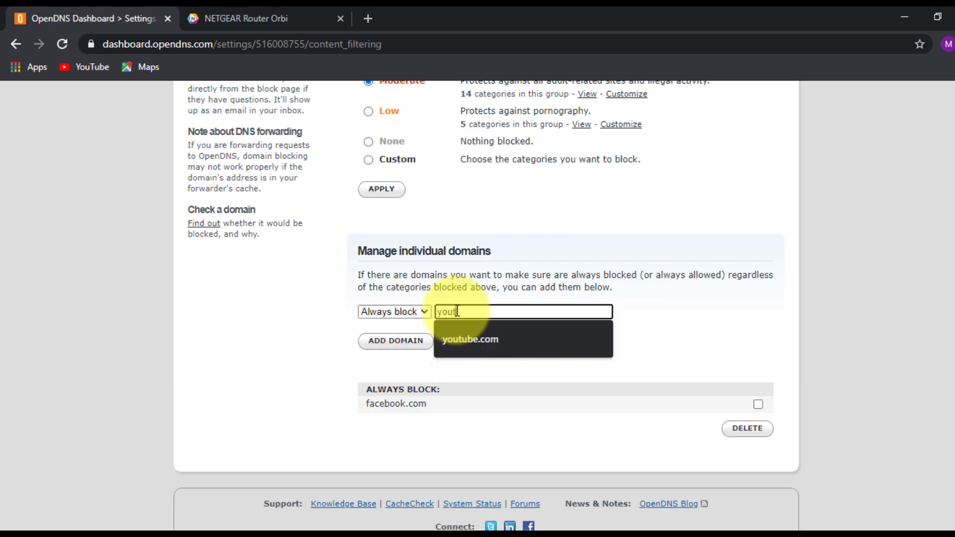
{"action": "type", "text": "ube.com"}
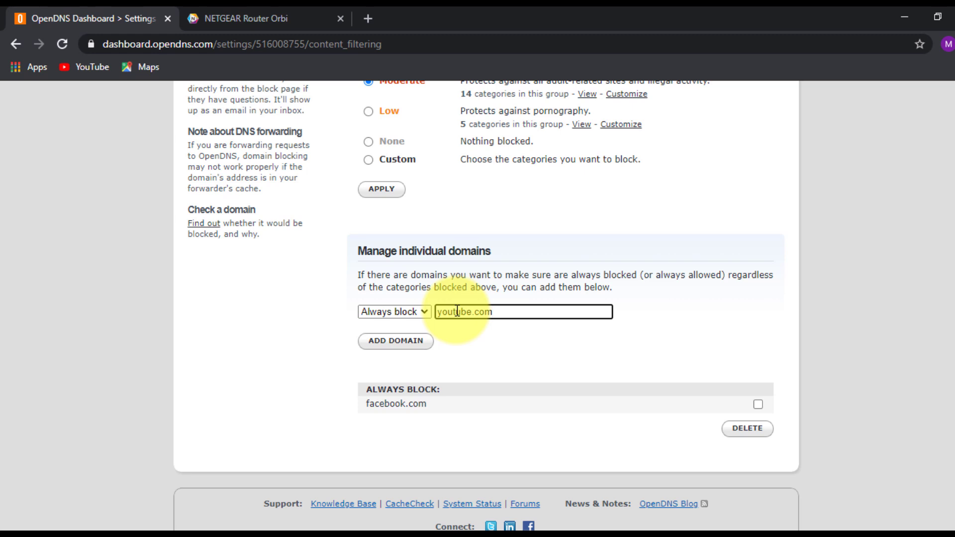
{"action": "left_click", "coordinate": [398, 349]}
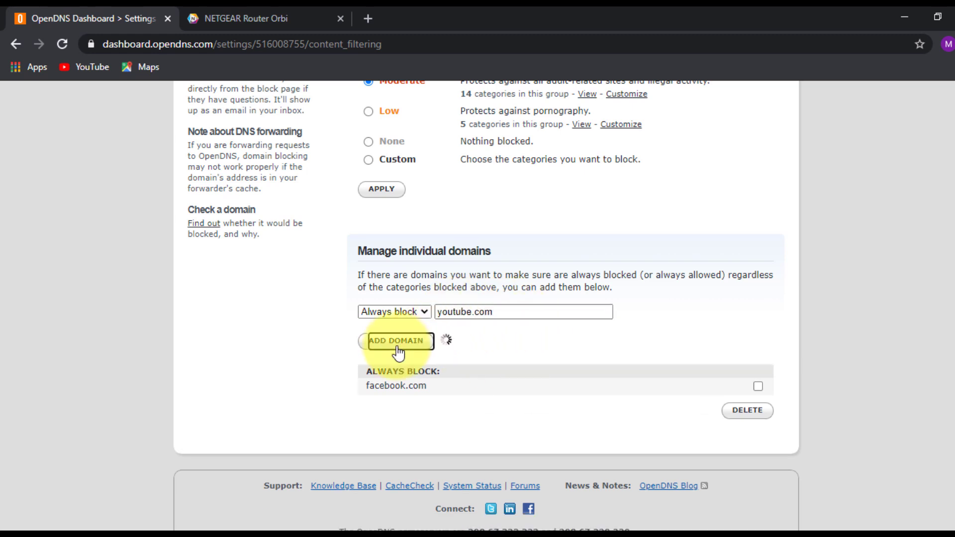
{"action": "left_click", "coordinate": [388, 318]}
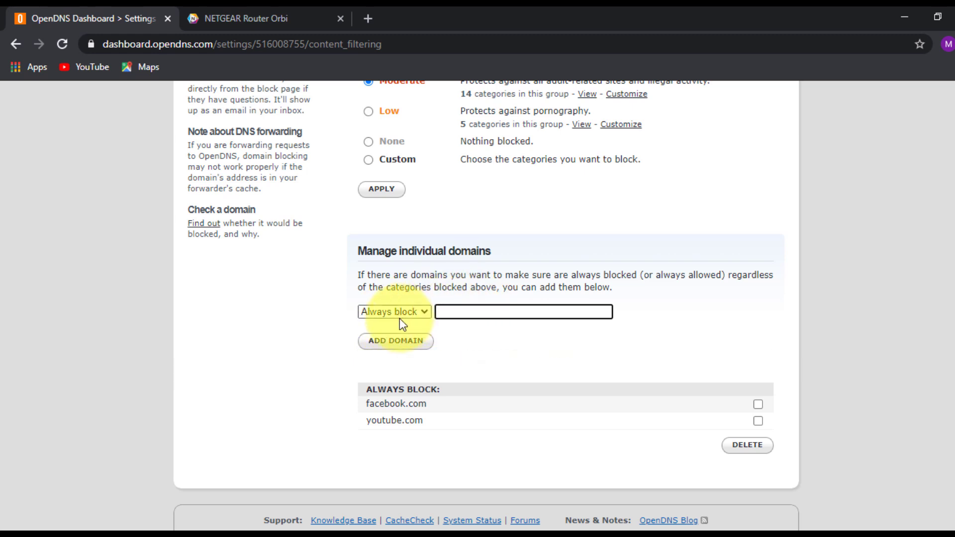
{"action": "left_click", "coordinate": [414, 311]}
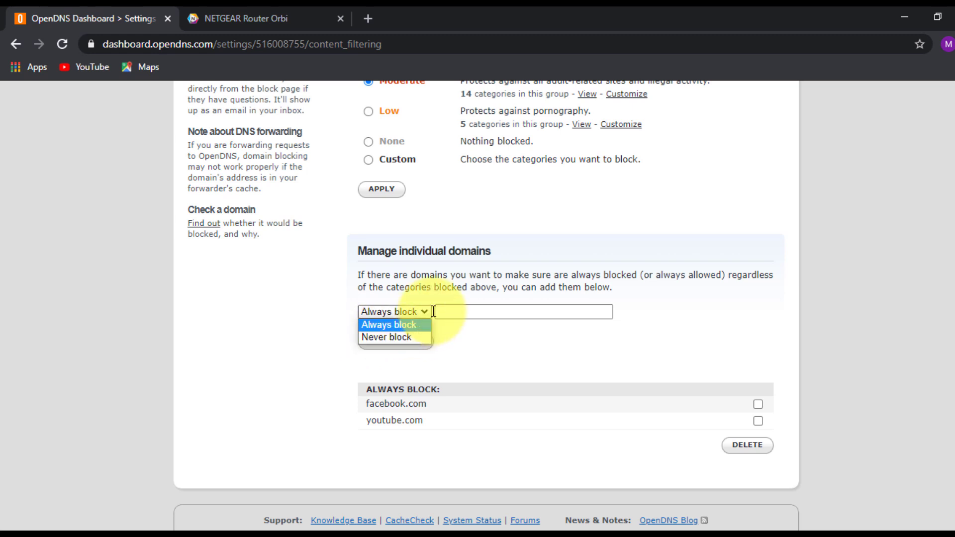
{"action": "left_click", "coordinate": [314, 339]}
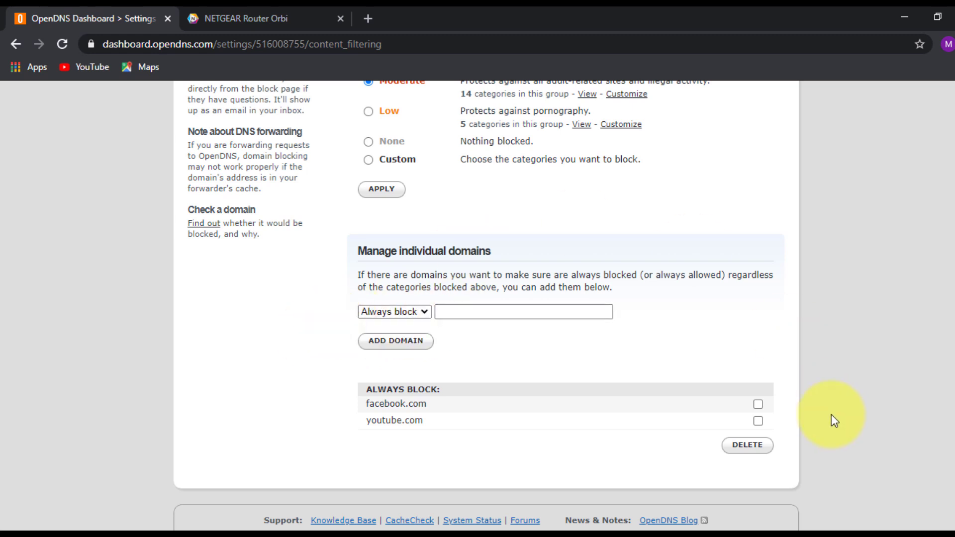
Step: In the HomeRouter network's security settings, enable blocking of internal IP addresses and apply the change
{"action": "scroll", "coordinate": [500, 278], "scroll_direction": "up", "scroll_amount": 5}
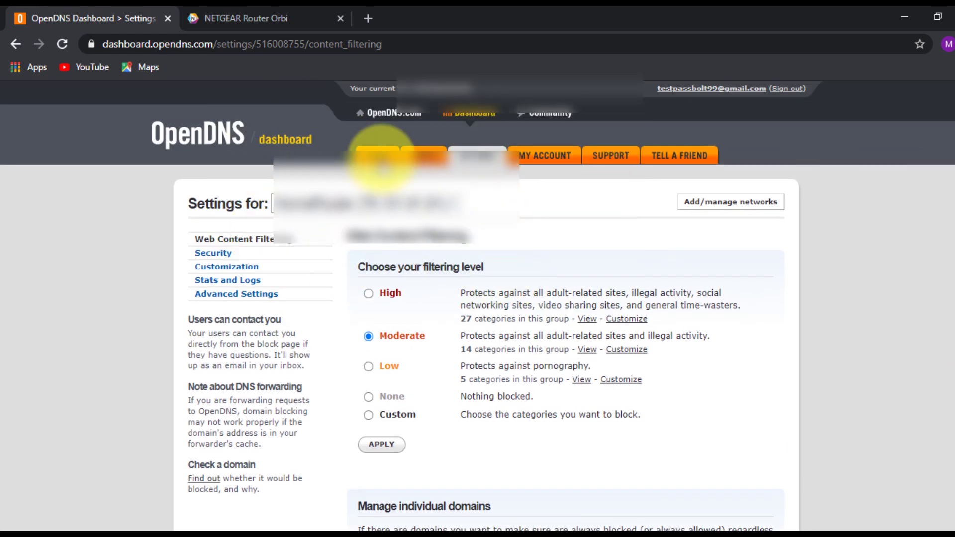
{"action": "left_click", "coordinate": [213, 255]}
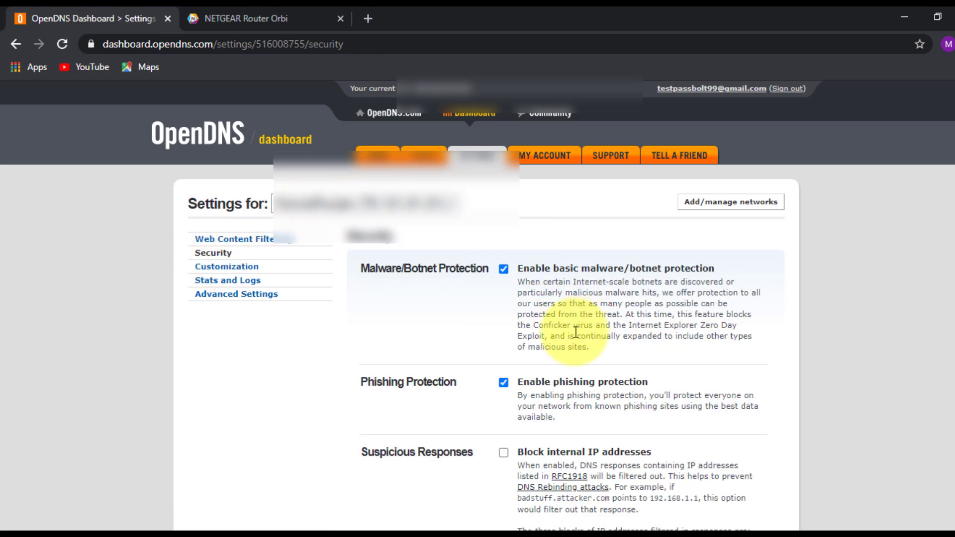
{"action": "scroll", "coordinate": [823, 215], "scroll_direction": "down", "scroll_amount": 4}
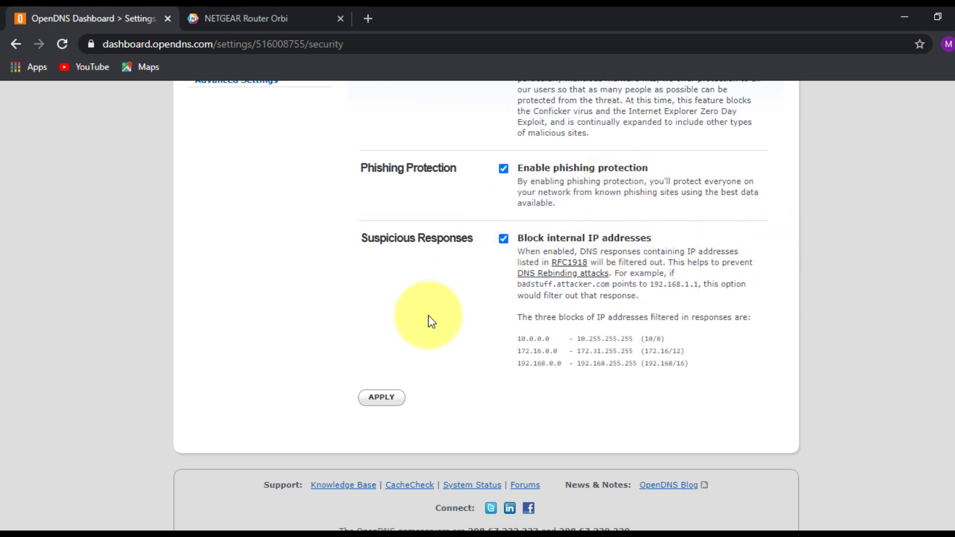
{"action": "left_click", "coordinate": [390, 406]}
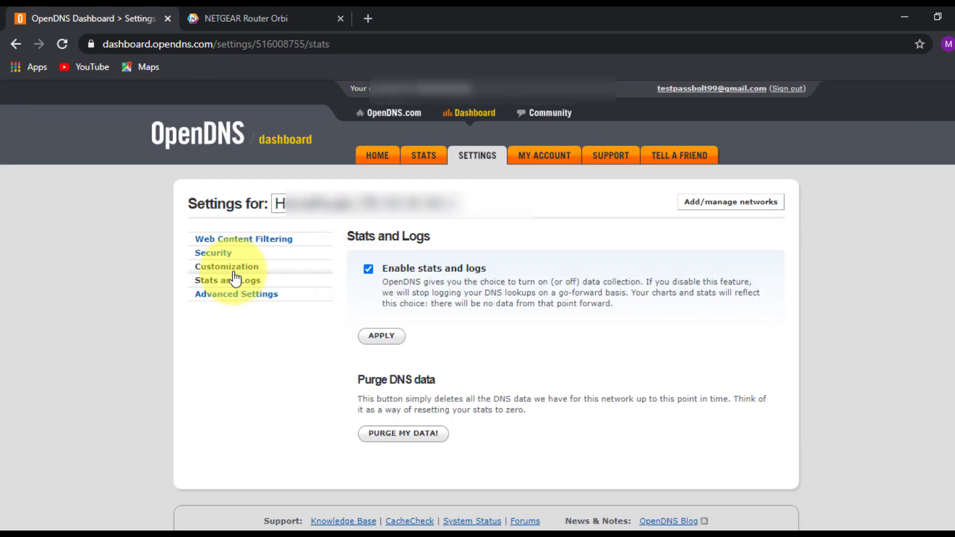
Step: Enable stats and logs for the HomeRouter network and apply the setting
{"action": "left_click", "coordinate": [368, 268]}
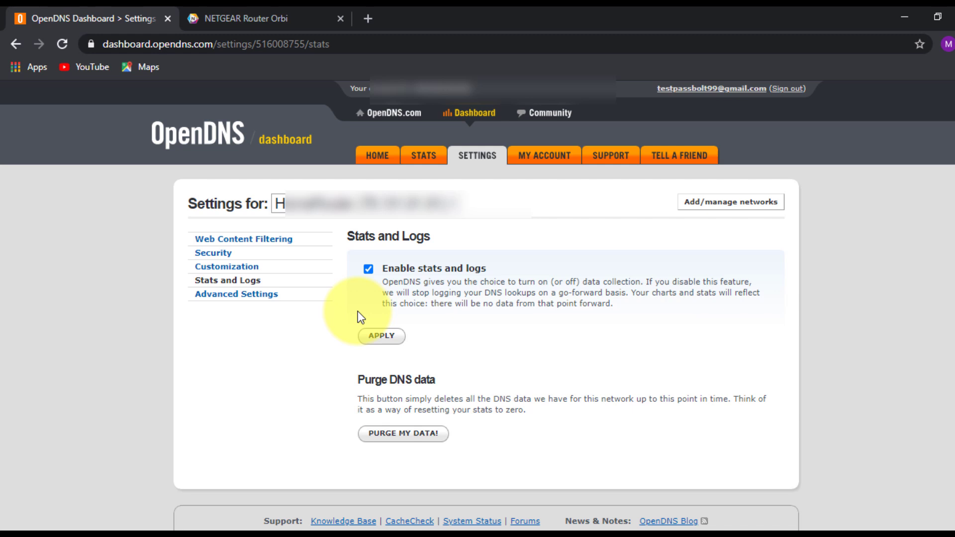
{"action": "left_click", "coordinate": [383, 337]}
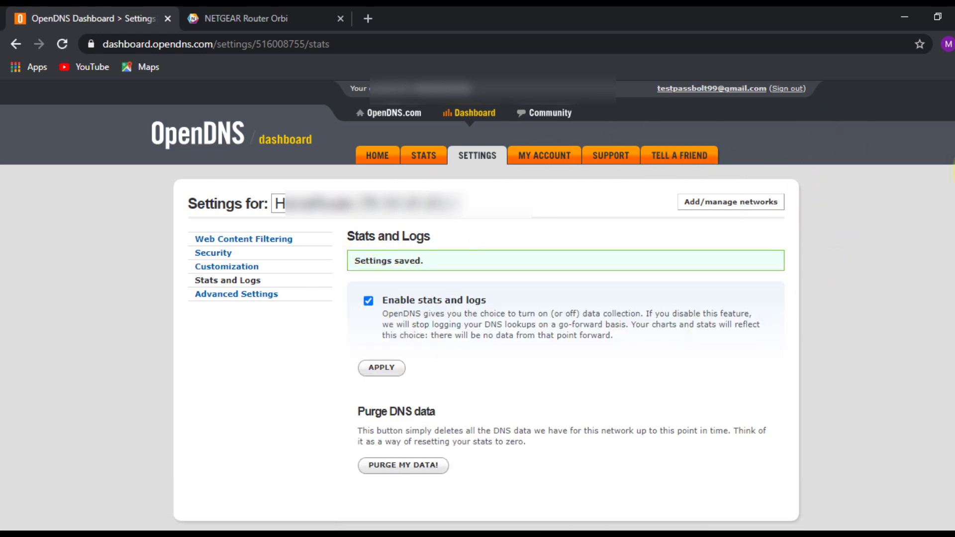
Step: Review the network's SmartCache and dynamic IP update options in the advanced settings, and return to the dashboard home page
{"action": "scroll", "coordinate": [951, 171], "scroll_direction": "down", "scroll_amount": 1}
{"action": "left_click", "coordinate": [256, 263]}
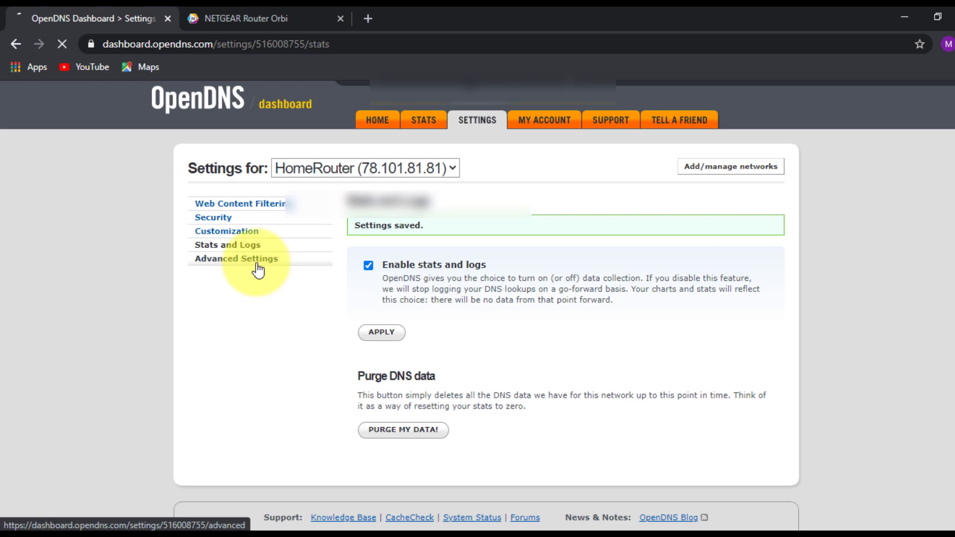
{"action": "left_click", "coordinate": [224, 252]}
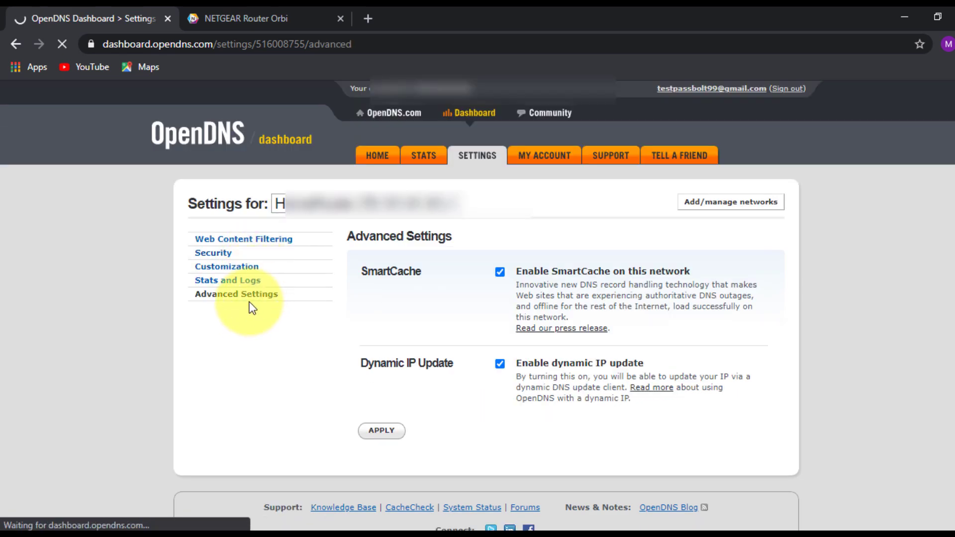
{"action": "left_click", "coordinate": [250, 298]}
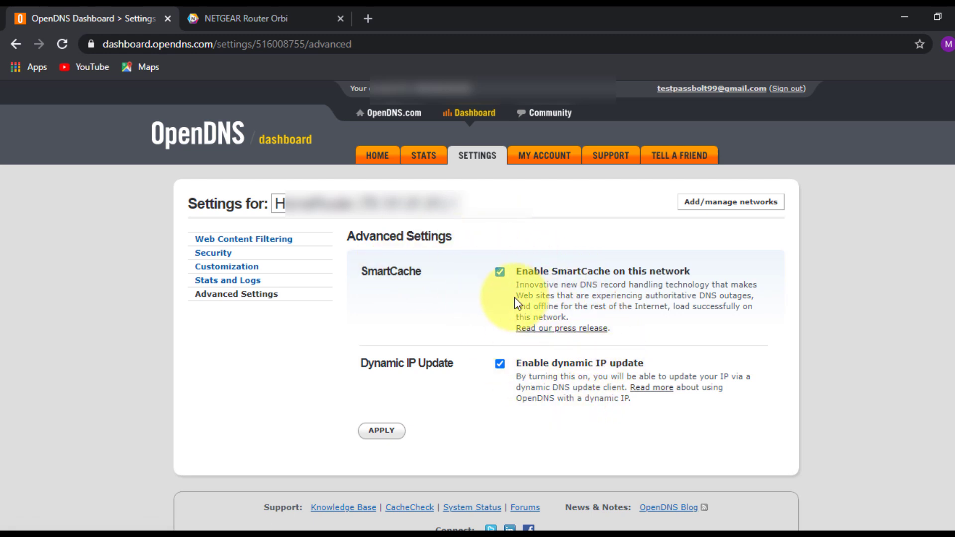
{"action": "left_click", "coordinate": [373, 159]}
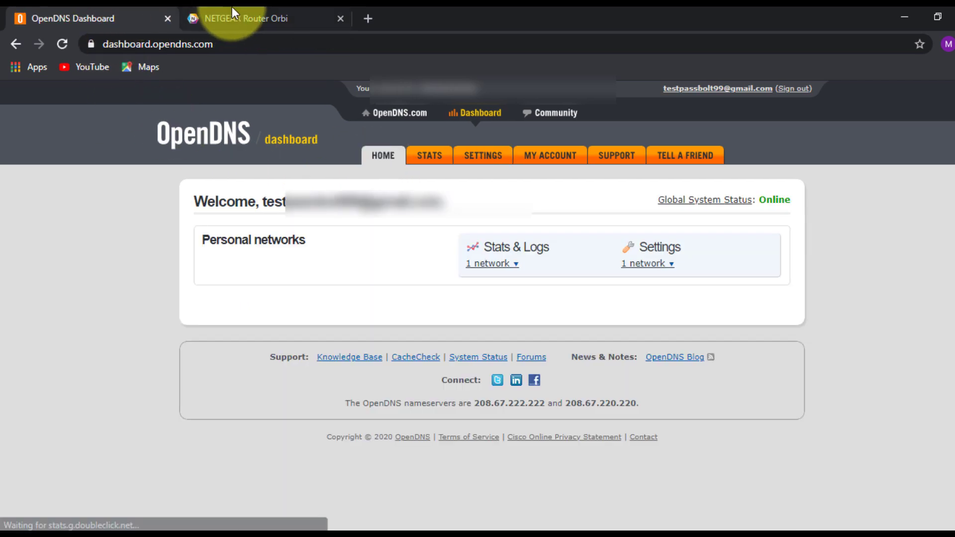
Step: Switch to the Orbi router page and check the DNS server addresses in its Internet Setup
{"action": "left_click", "coordinate": [256, 11]}
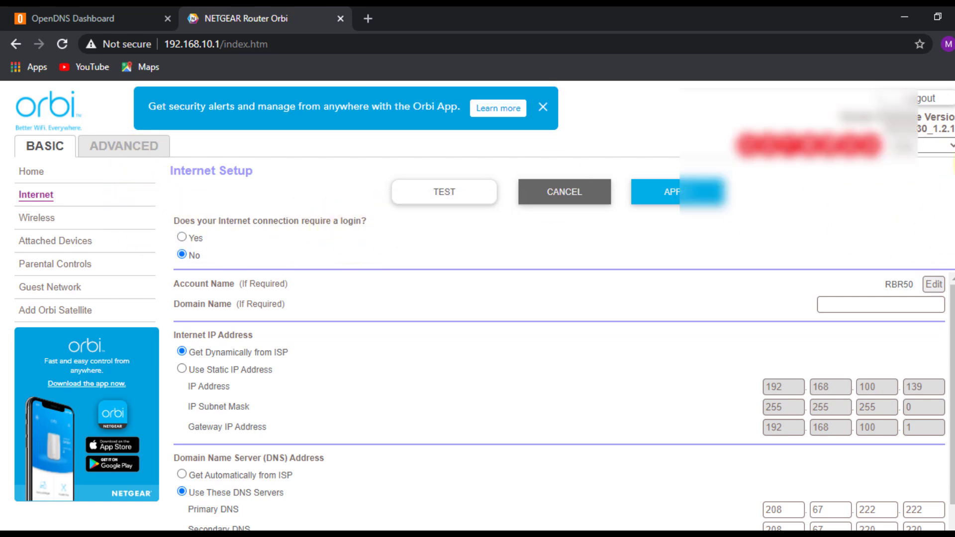
{"action": "scroll", "coordinate": [948, 169], "scroll_direction": "down", "scroll_amount": 3}
{"action": "scroll", "coordinate": [951, 167], "scroll_direction": "up", "scroll_amount": 3}
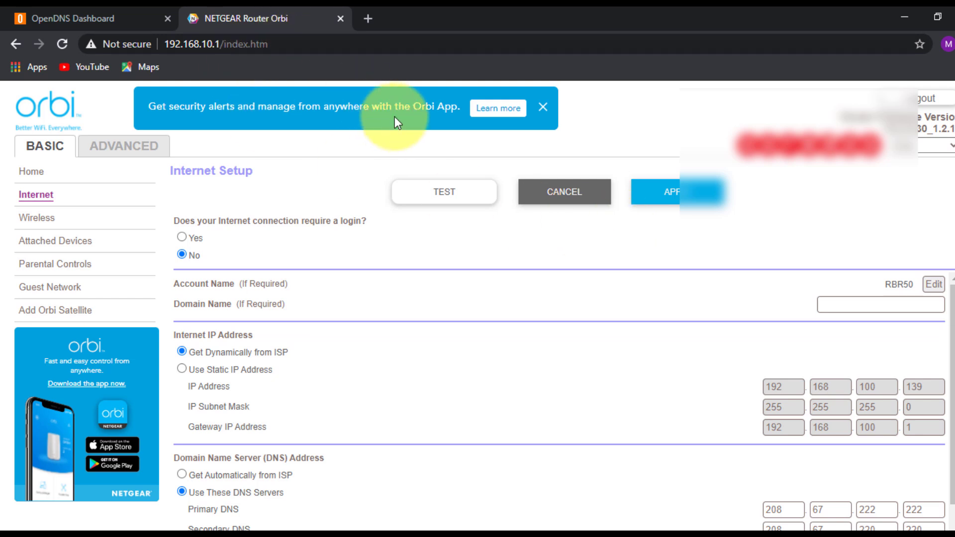
Step: Test the facebook.com block by loading the site in a new tab, and close that tab
{"action": "left_click", "coordinate": [372, 16]}
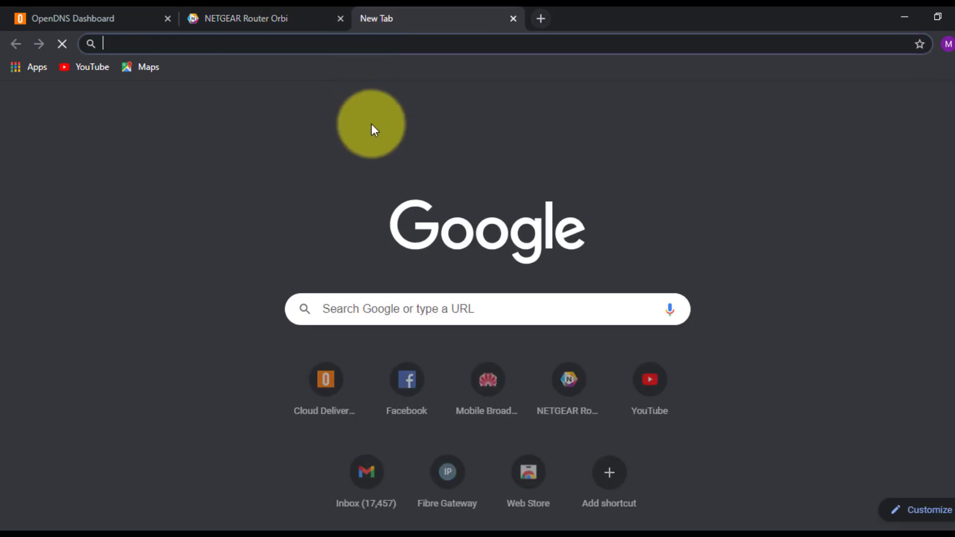
{"action": "type", "text": "facebook.com"}
{"action": "key", "text": "Return"}
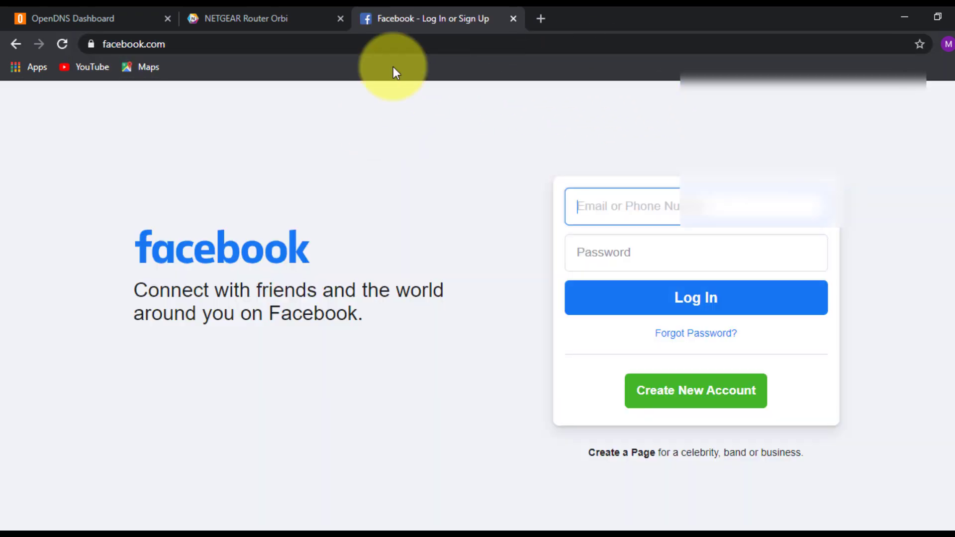
{"action": "left_click", "coordinate": [514, 19]}
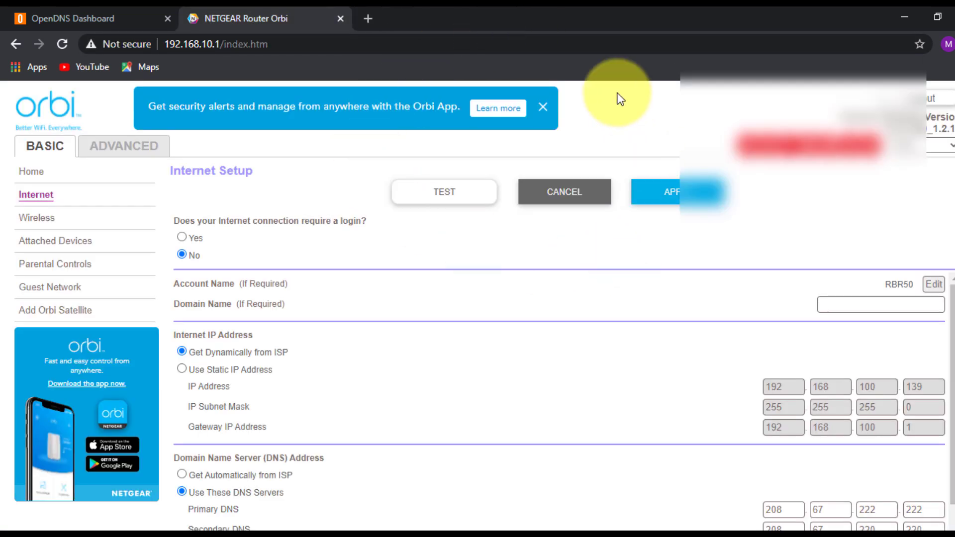
Step: Open the Orbi router's advanced settings
{"action": "scroll", "coordinate": [625, 234], "scroll_direction": "down", "scroll_amount": 1}
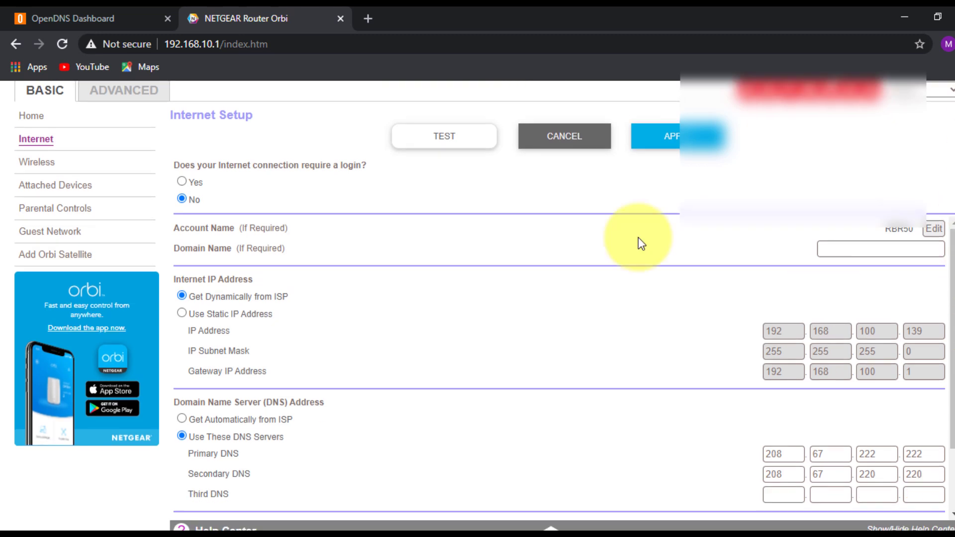
{"action": "left_click", "coordinate": [134, 91]}
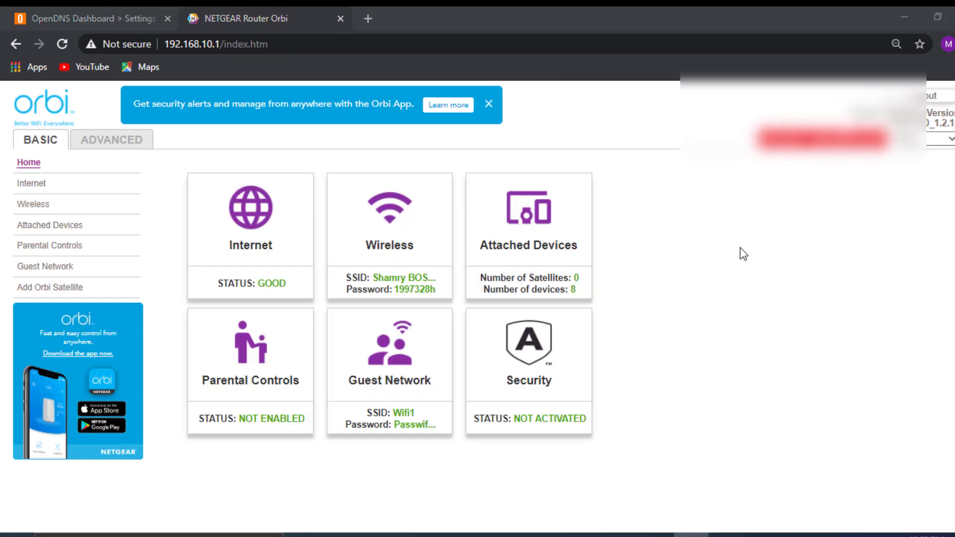
Step: Test the domain blocks by loading youtube.com and facebook.com in separate new tabs
{"action": "left_click", "coordinate": [367, 19]}
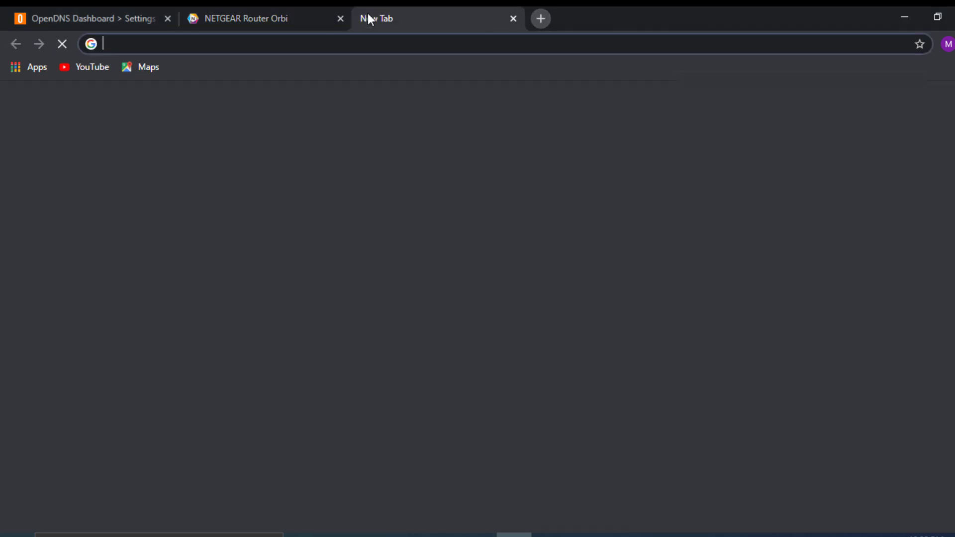
{"action": "type", "text": "yo"}
{"action": "key", "text": "Return"}
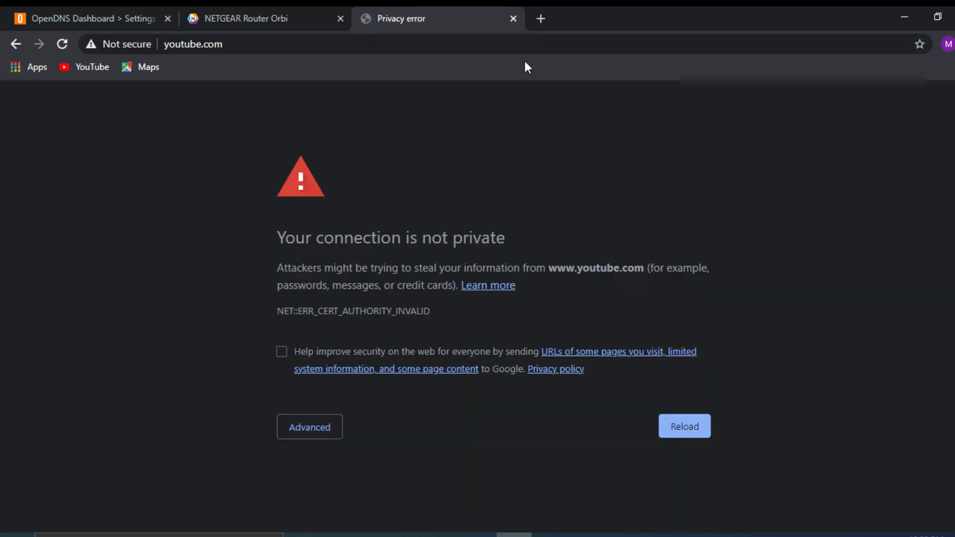
{"action": "left_click", "coordinate": [540, 18]}
{"action": "type", "text": "facebook.com"}
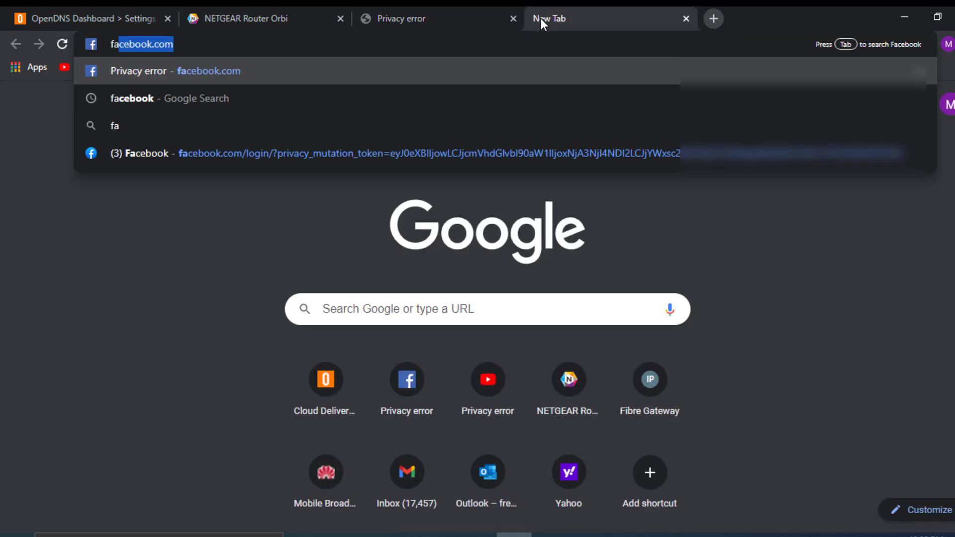
{"action": "key", "text": "Return"}
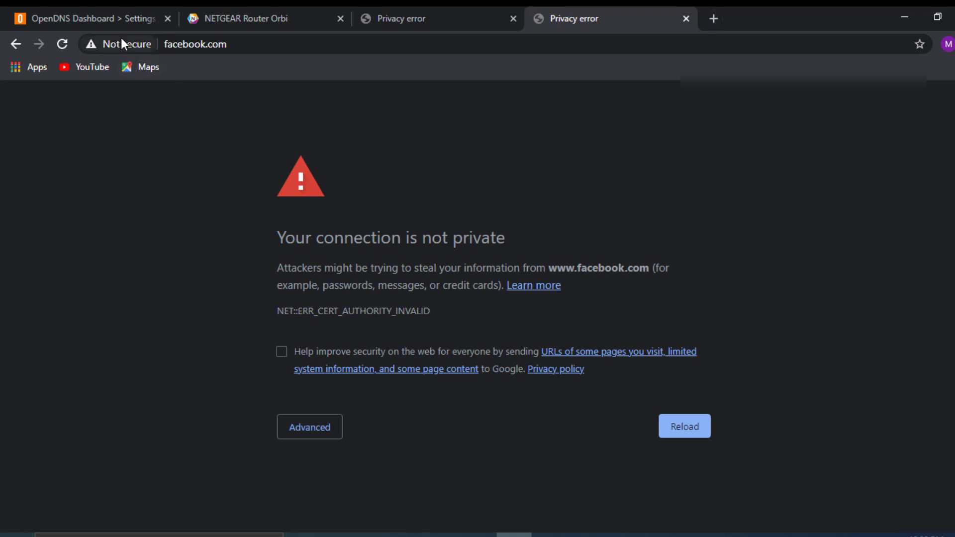
Step: Return to the OpenDNS dashboard and open the blocked domains statistics
{"action": "left_click", "coordinate": [108, 18]}
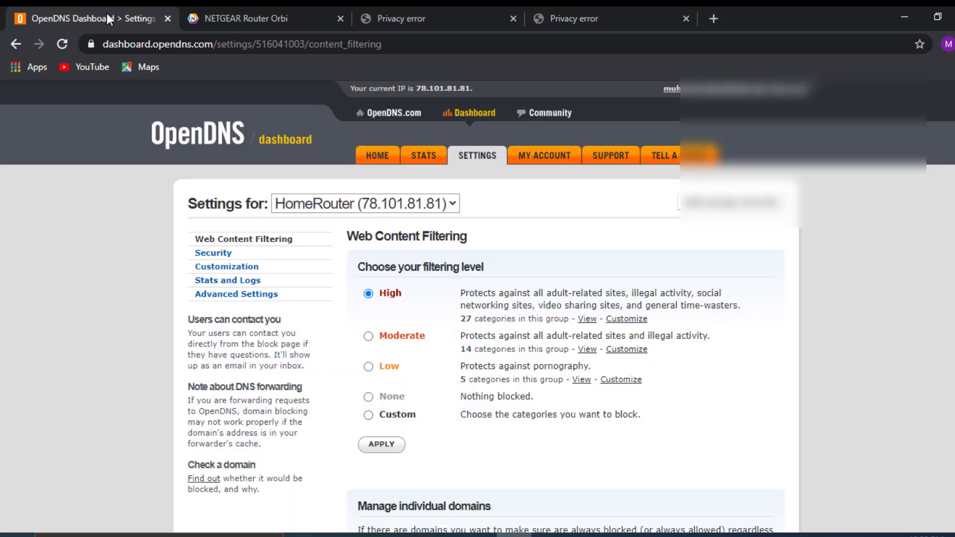
{"action": "left_click", "coordinate": [422, 162]}
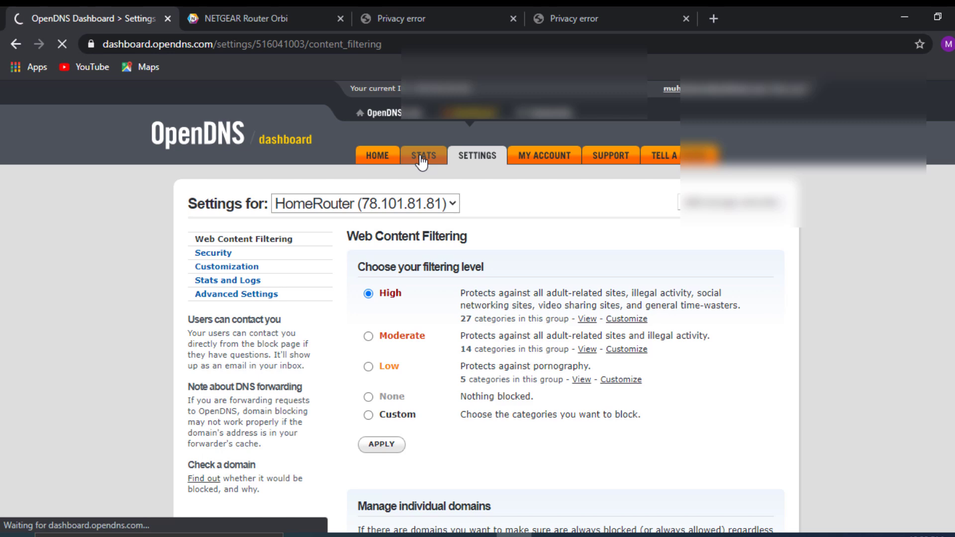
{"action": "left_click", "coordinate": [242, 293]}
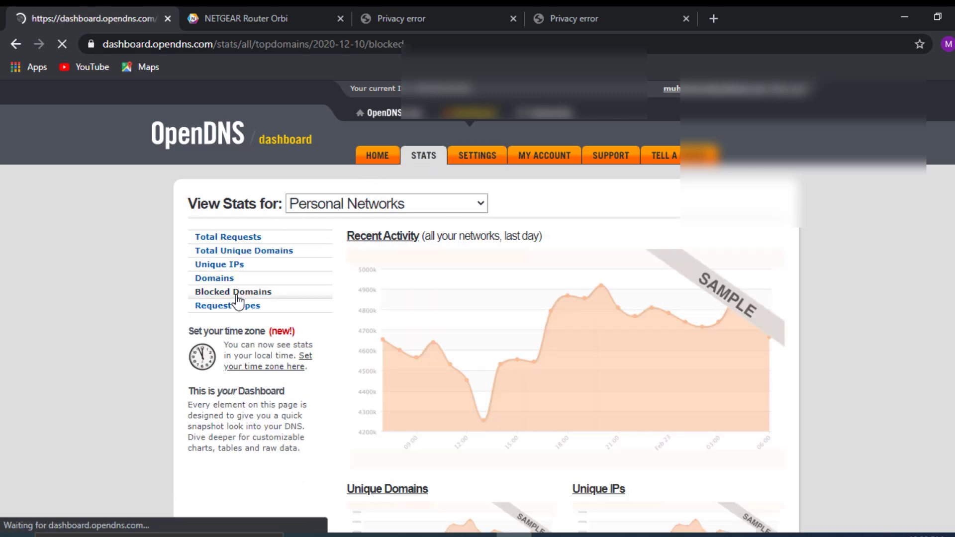
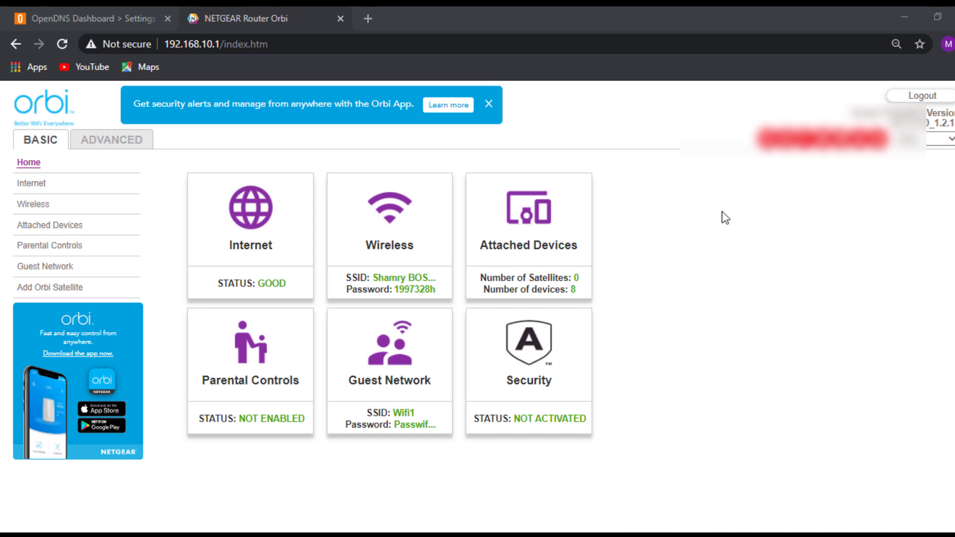
Step: Load youtube.com and facebook.com in separate new tabs to check the blocking again
{"action": "left_click", "coordinate": [368, 15]}
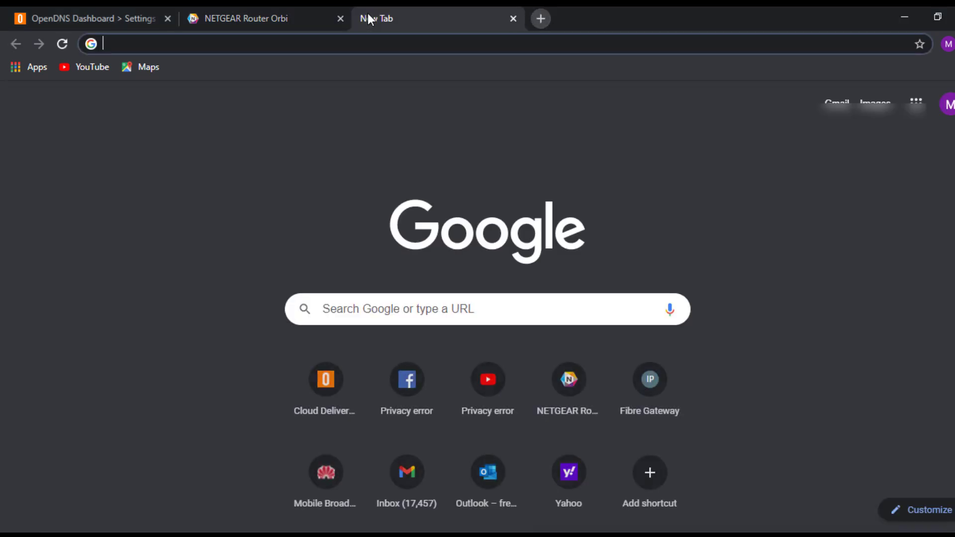
{"action": "type", "text": "youtube.com"}
{"action": "key", "text": "Return"}
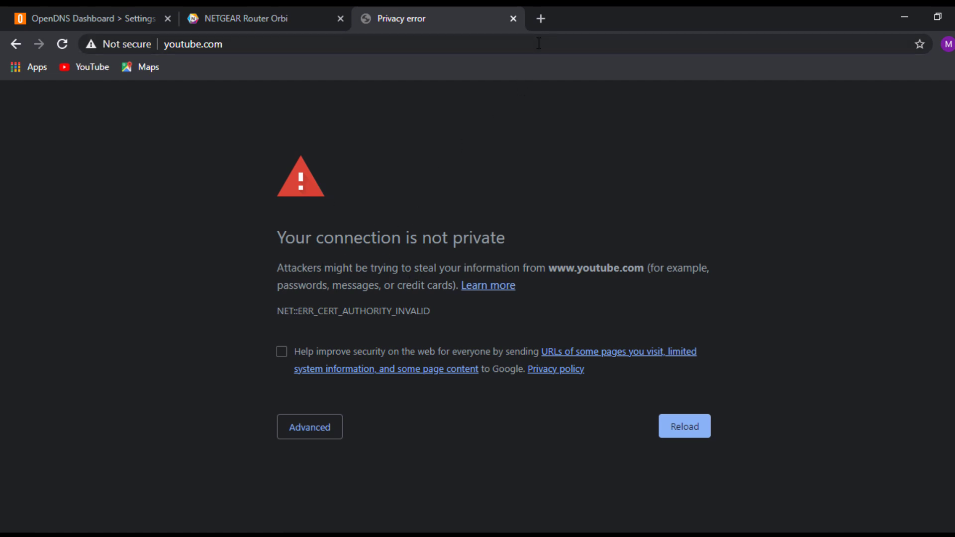
{"action": "left_click", "coordinate": [540, 18]}
{"action": "type", "text": "faceb"}
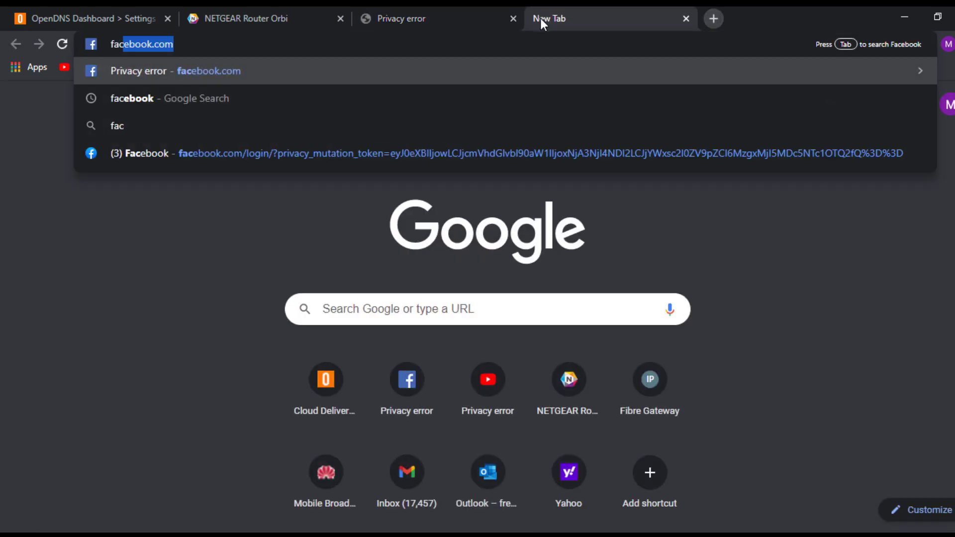
{"action": "type", "text": "oo"}
{"action": "key", "text": "Return"}
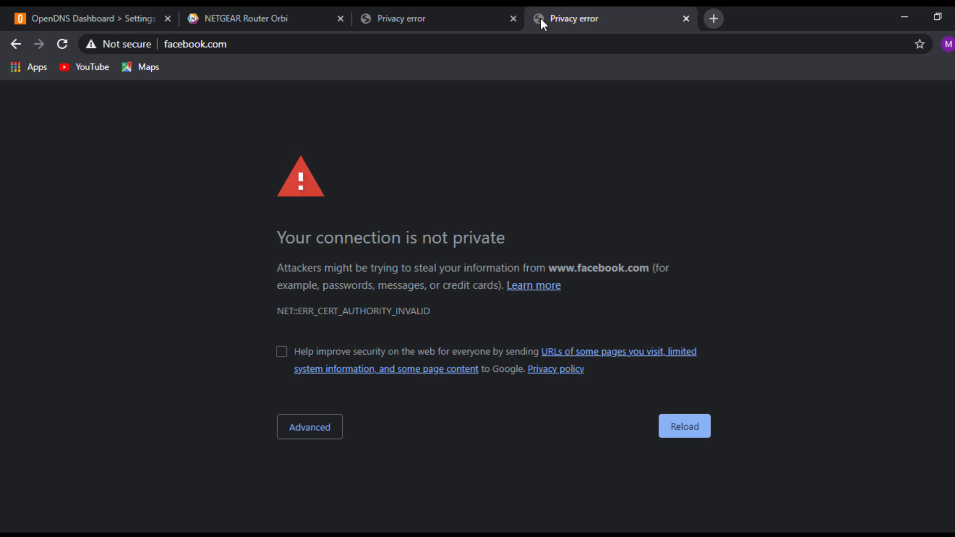
Step: Go back to the OpenDNS dashboard and view the blocked domains report for the personal networks
{"action": "left_click", "coordinate": [109, 19]}
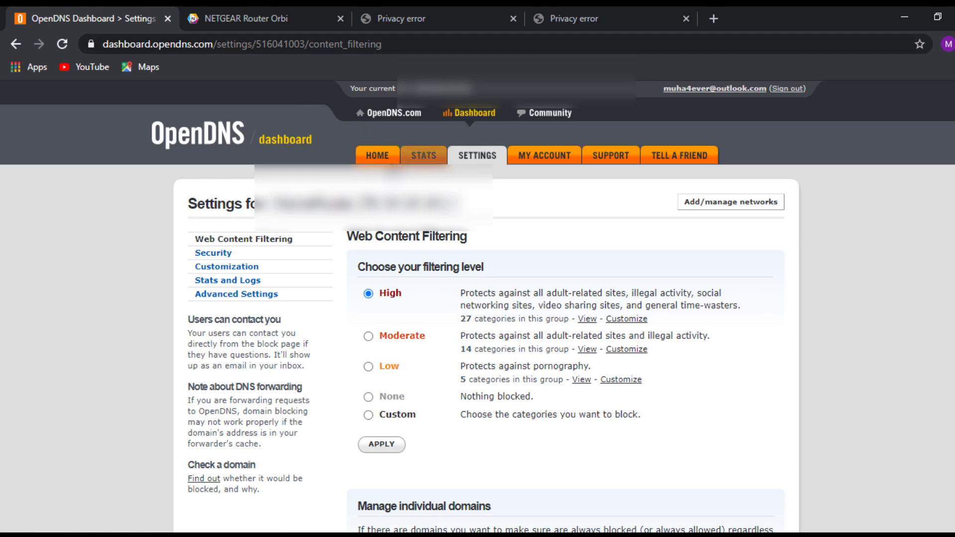
{"action": "left_click", "coordinate": [421, 157]}
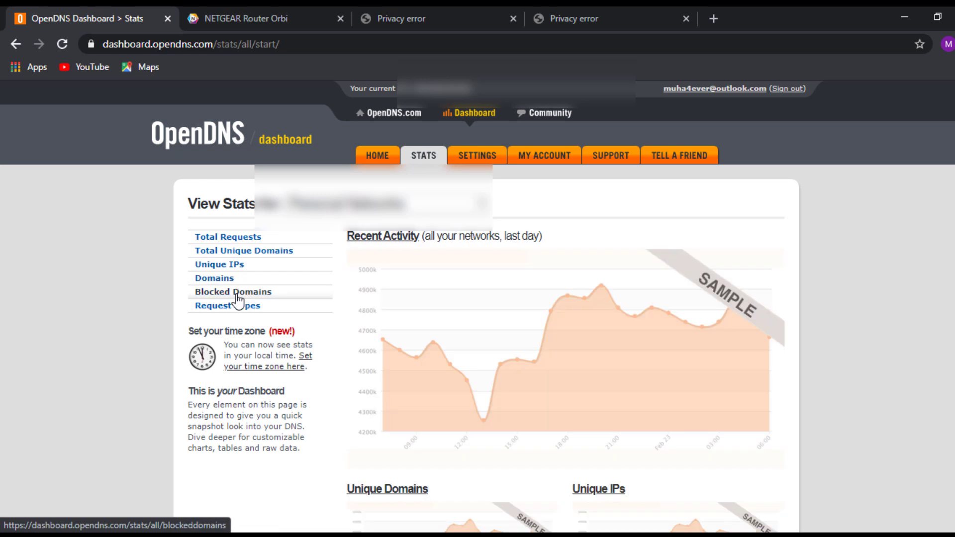
{"action": "left_click", "coordinate": [237, 296]}
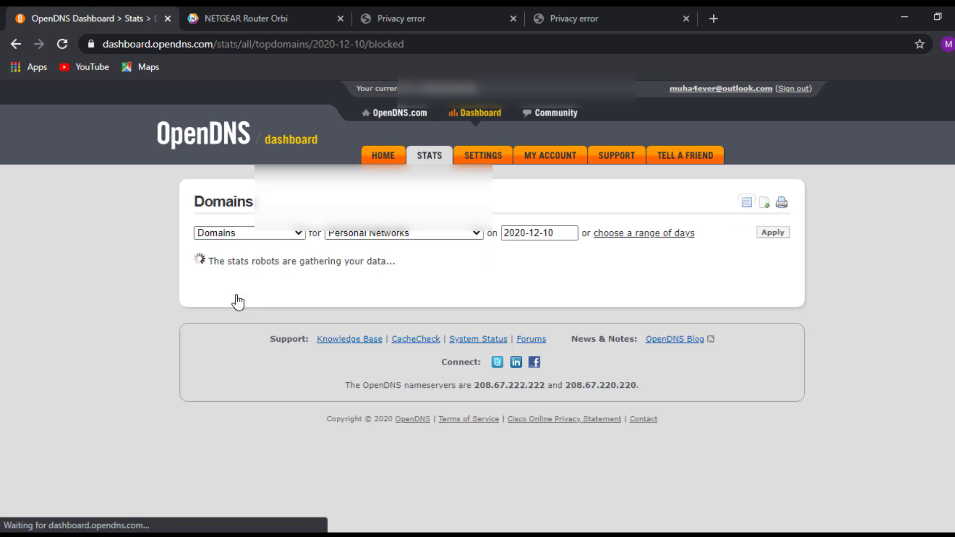